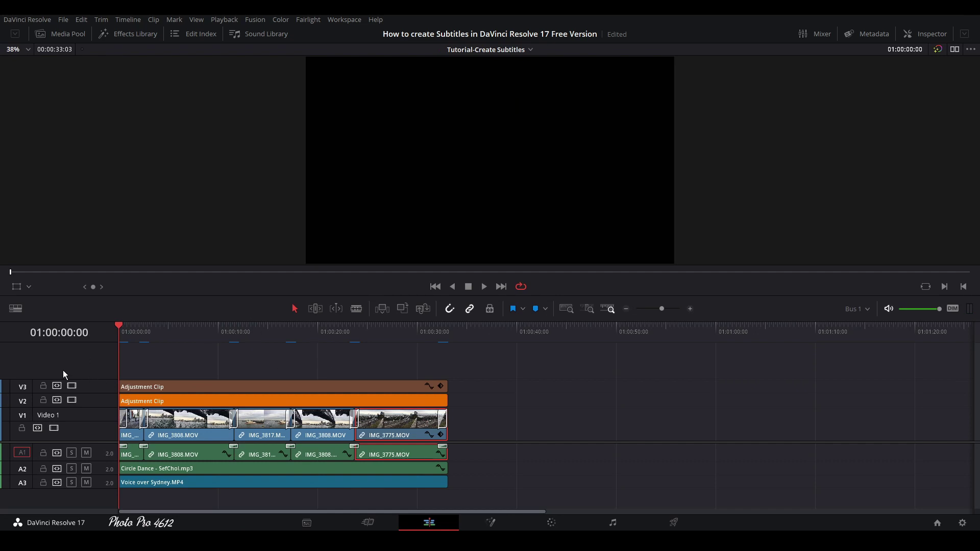
Step: Show the Effects Library's Titles presets, scrolled down to the Subtitle entry
{"action": "left_click", "coordinate": [134, 34]}
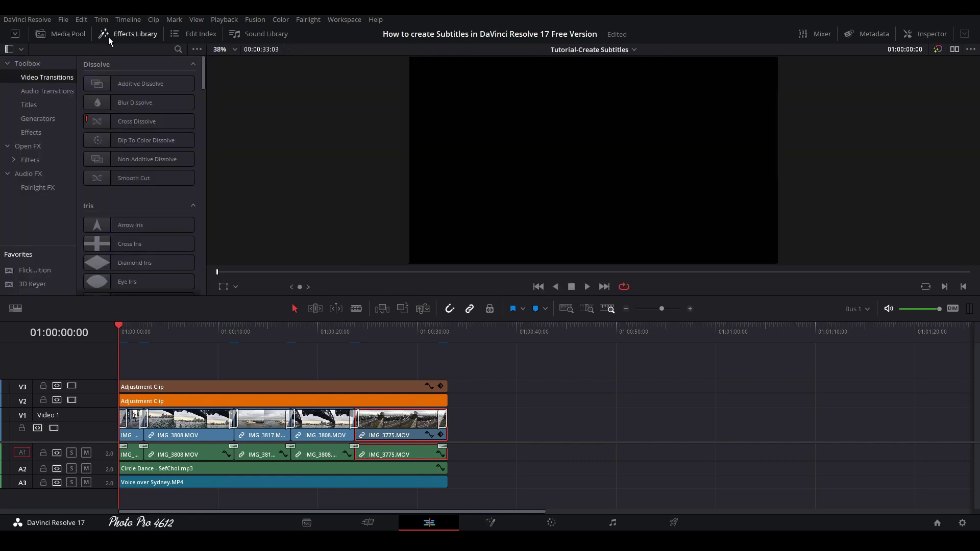
{"action": "left_click", "coordinate": [35, 107]}
{"action": "left_click_drag", "start_coordinate": [202, 64], "coordinate": [202, 283]}
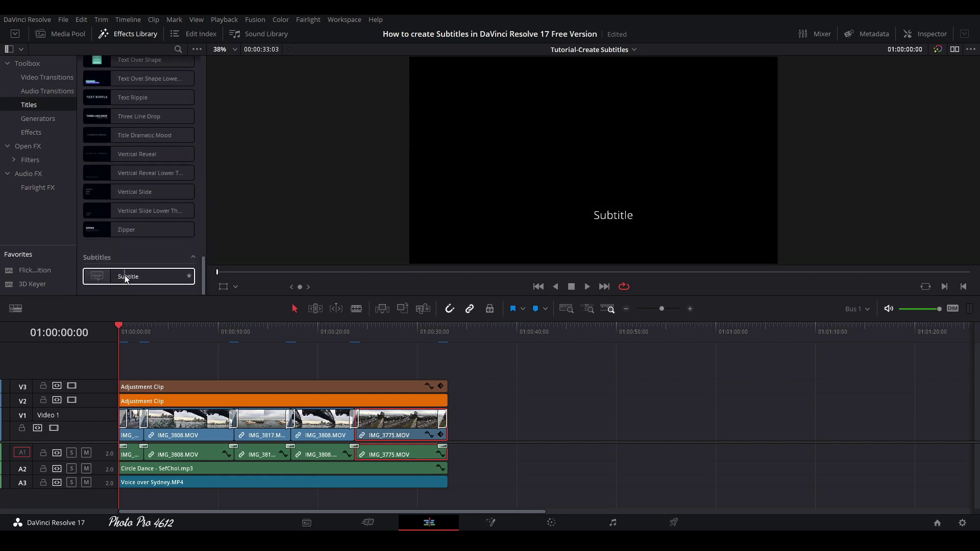
Step: Place a trial Subtitle clip at the timeline start, then delete it and undo
{"action": "left_click_drag", "start_coordinate": [123, 278], "coordinate": [94, 381]}
{"action": "left_click_drag", "start_coordinate": [153, 370], "coordinate": [123, 371]}
{"action": "key", "text": "Delete"}
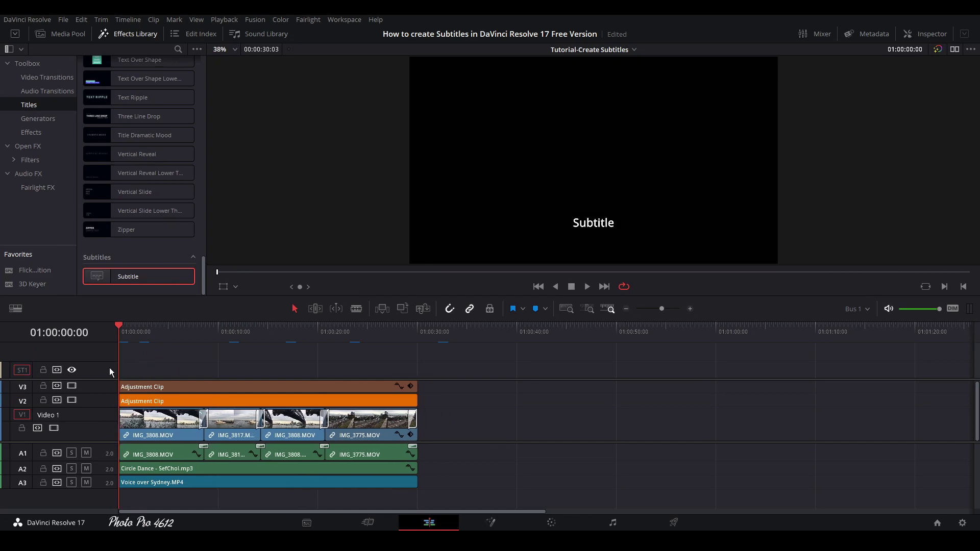
{"action": "key", "text": "ctrl+z"}
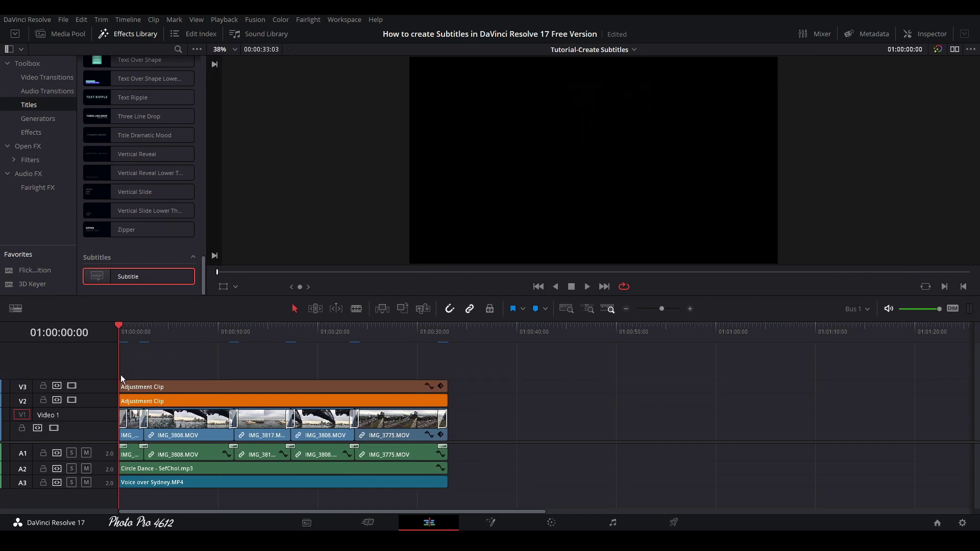
Step: Add a Subtitle 1 track above the video tracks, adjusting its height and keeping its name
{"action": "right_click", "coordinate": [142, 377]}
{"action": "right_click", "coordinate": [86, 374]}
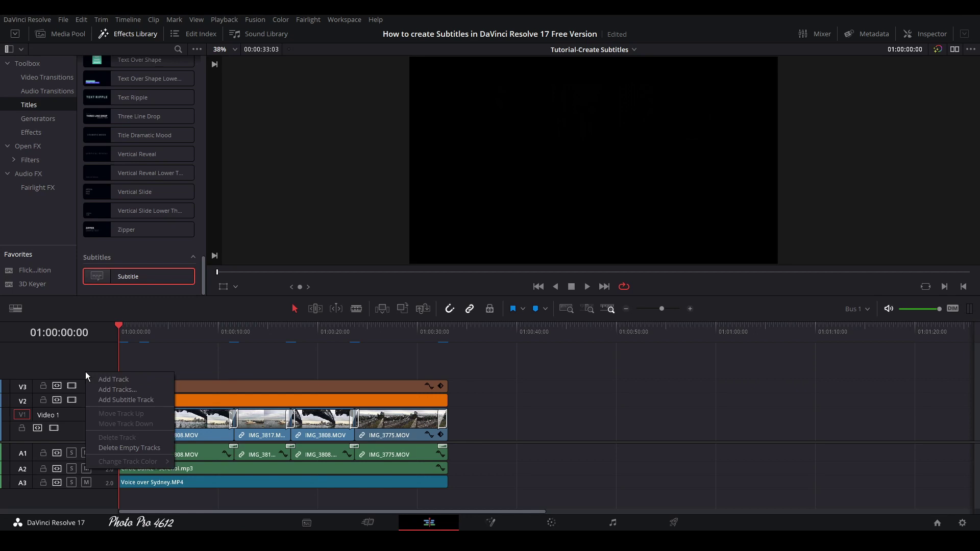
{"action": "left_click", "coordinate": [122, 400]}
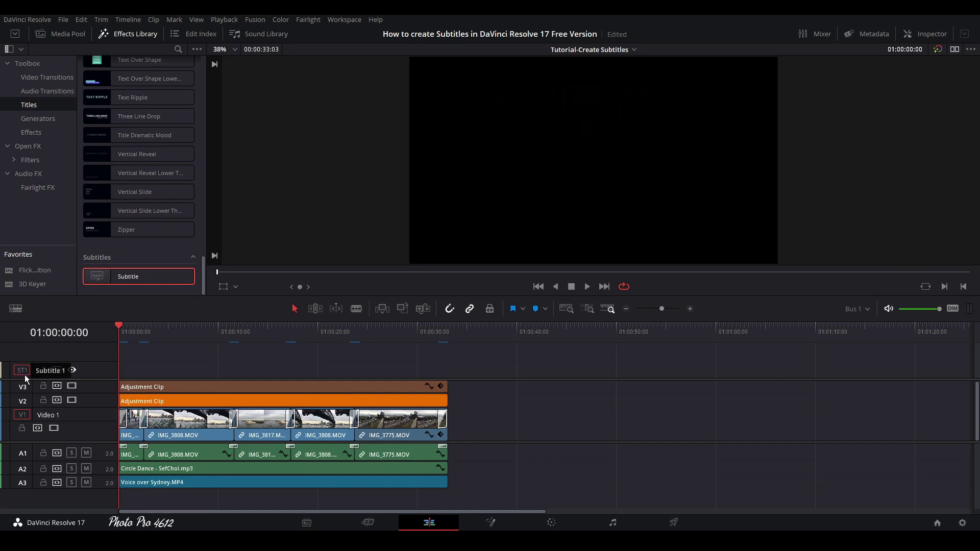
{"action": "left_click_drag", "start_coordinate": [80, 380], "coordinate": [72, 399]}
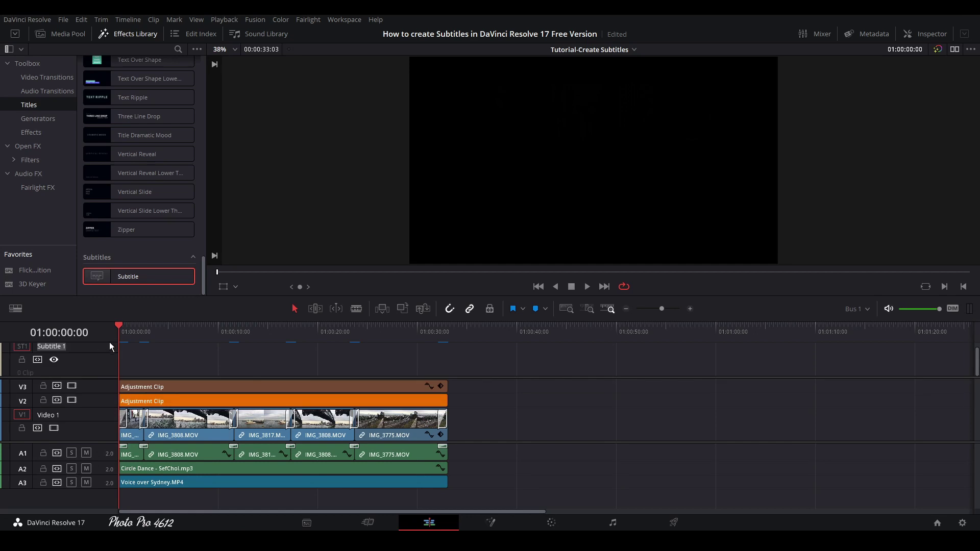
{"action": "mouse_move", "coordinate": [109, 343]}
{"action": "left_mouse_down"}
{"action": "mouse_move", "coordinate": [108, 355]}
{"action": "mouse_move", "coordinate": [97, 346]}
{"action": "mouse_move", "coordinate": [93, 355]}
{"action": "left_mouse_up"}
{"action": "left_click_drag", "start_coordinate": [73, 346], "coordinate": [39, 348]}
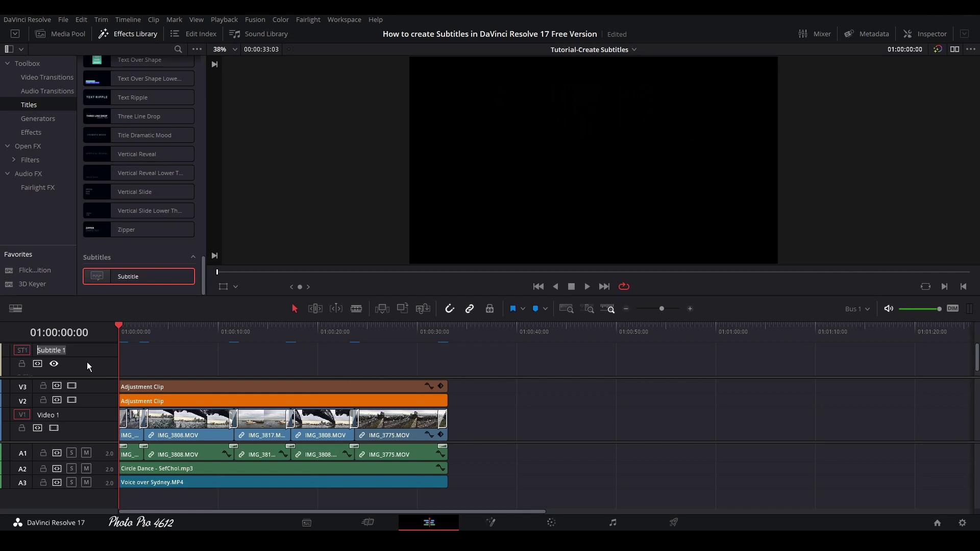
{"action": "key", "text": "Return"}
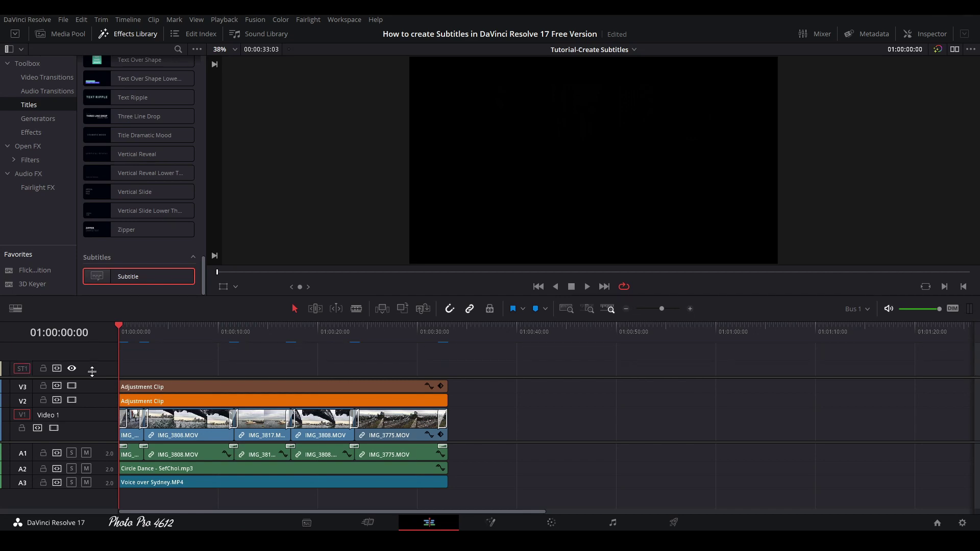
Step: Add a second subtitle track and then delete it again
{"action": "right_click", "coordinate": [93, 359]}
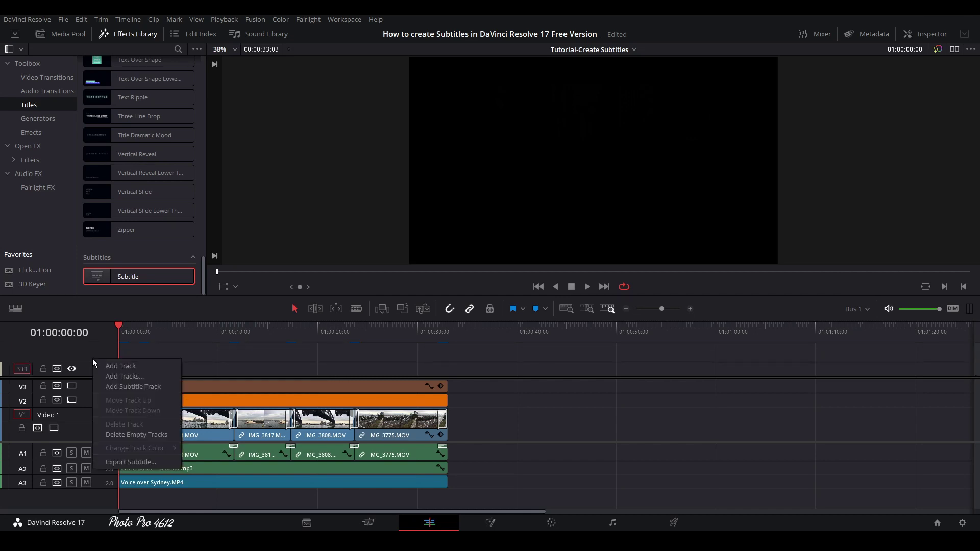
{"action": "left_click", "coordinate": [123, 387]}
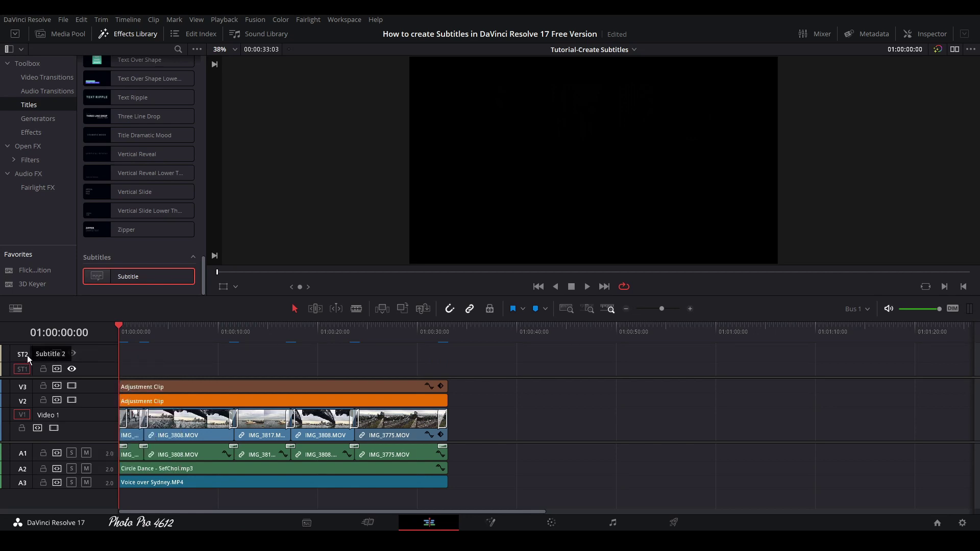
{"action": "right_click", "coordinate": [90, 361]}
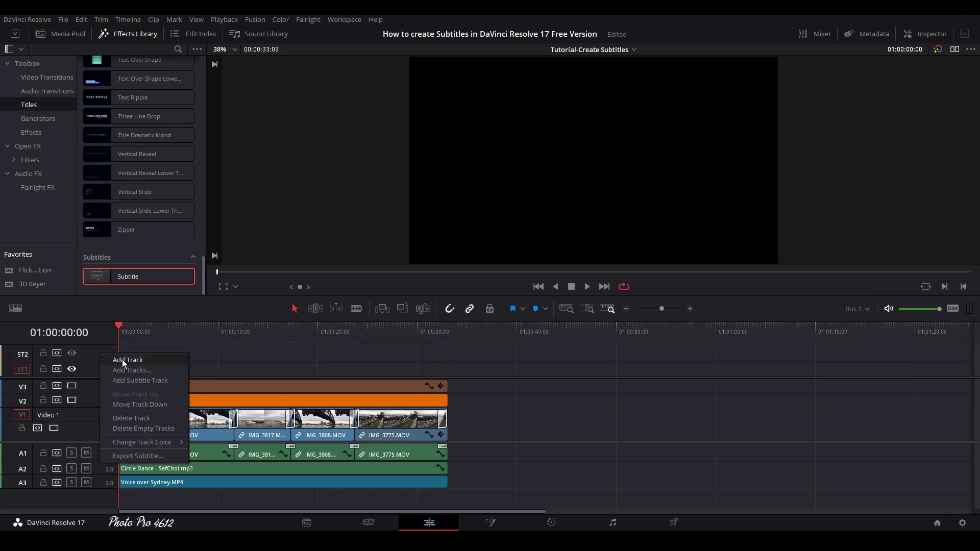
{"action": "left_click", "coordinate": [136, 420]}
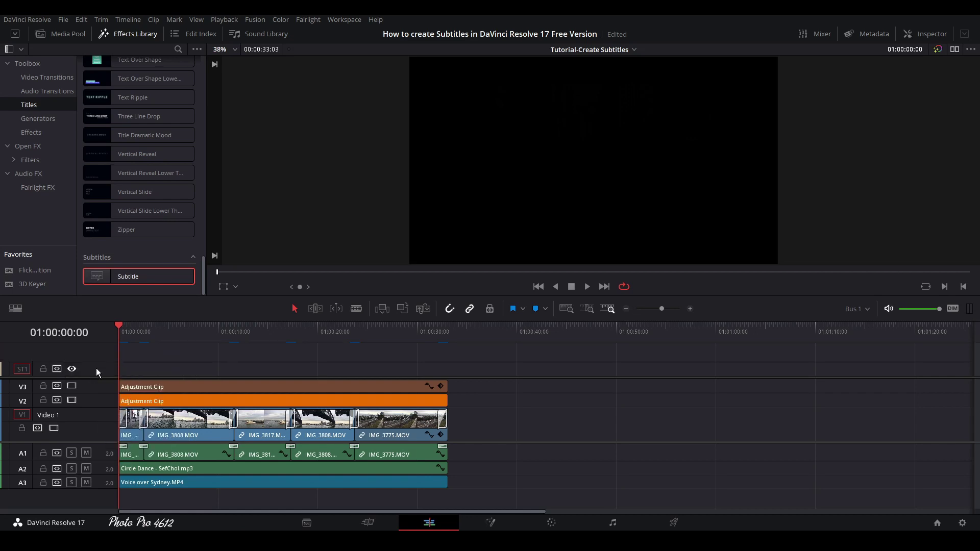
Step: Create a 'Subtitle' caption from 01:00:00:00 to about 01:00:12:03, toggling Use Track Style off and on
{"action": "left_click", "coordinate": [927, 39]}
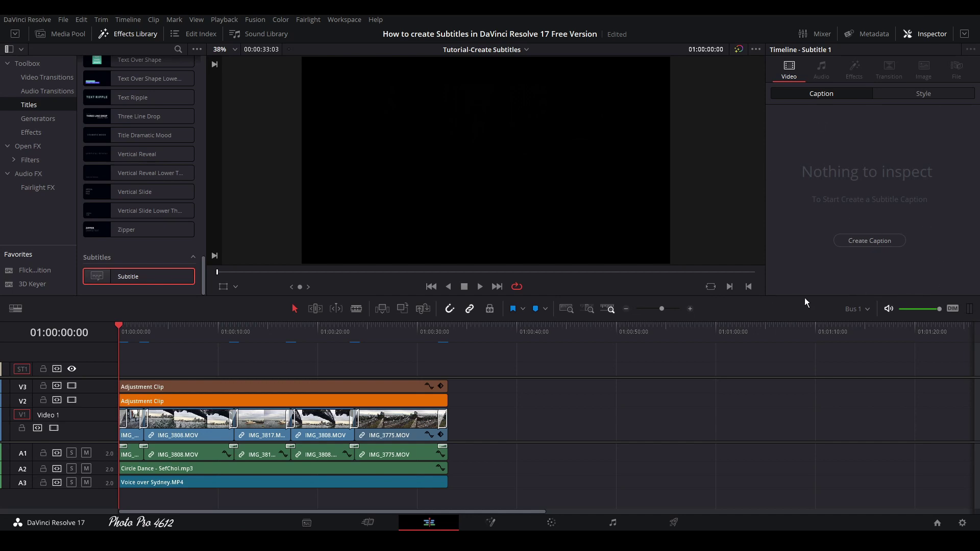
{"action": "left_click", "coordinate": [881, 244]}
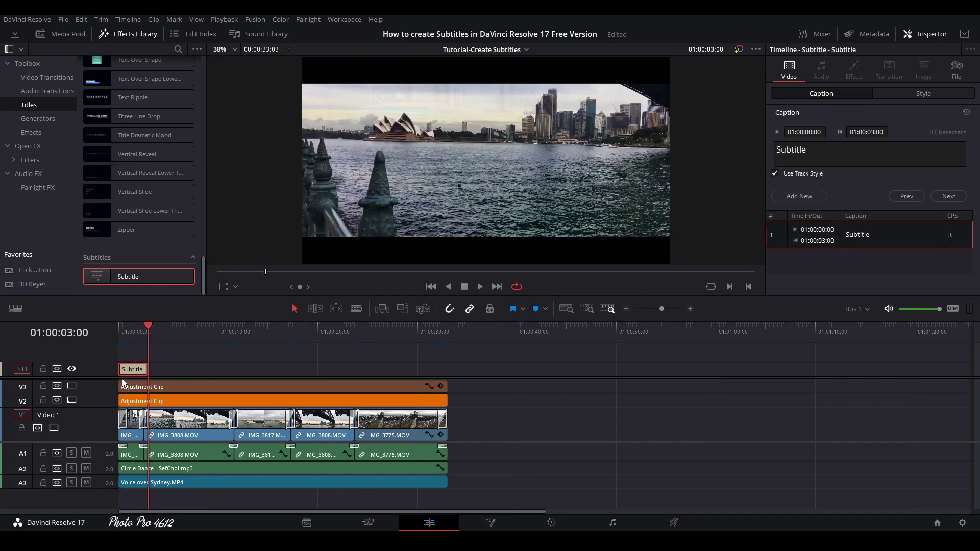
{"action": "left_click", "coordinate": [128, 330]}
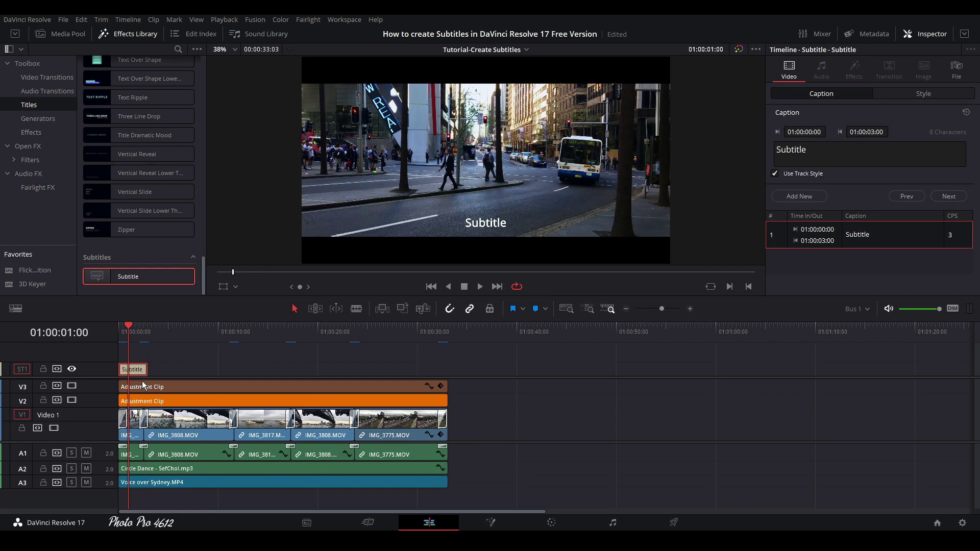
{"action": "left_click_drag", "start_coordinate": [145, 371], "coordinate": [240, 362]}
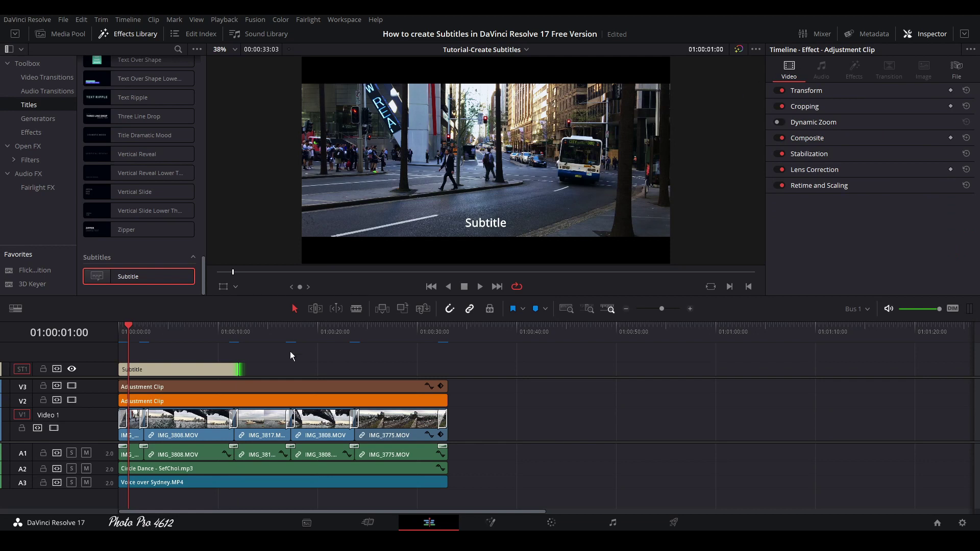
{"action": "left_click", "coordinate": [182, 368]}
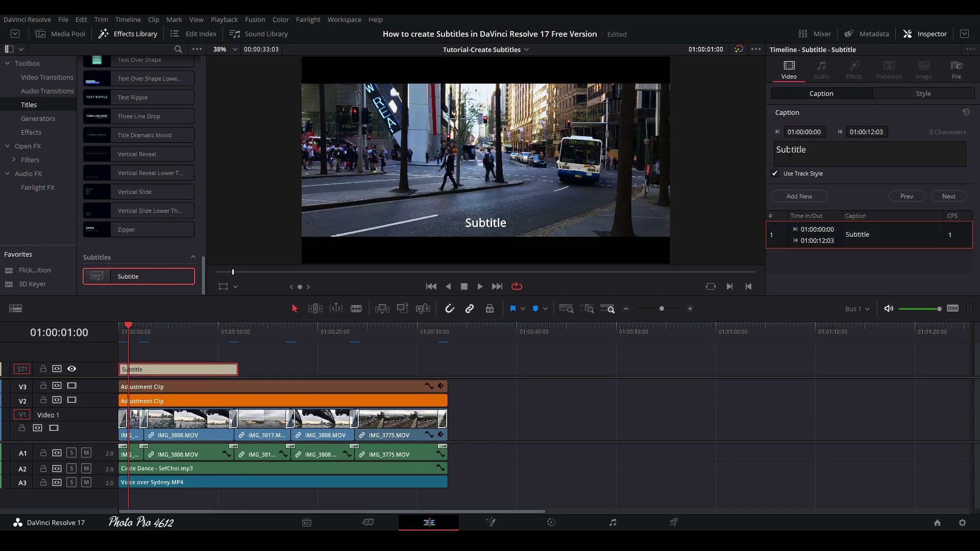
{"action": "left_click", "coordinate": [775, 174]}
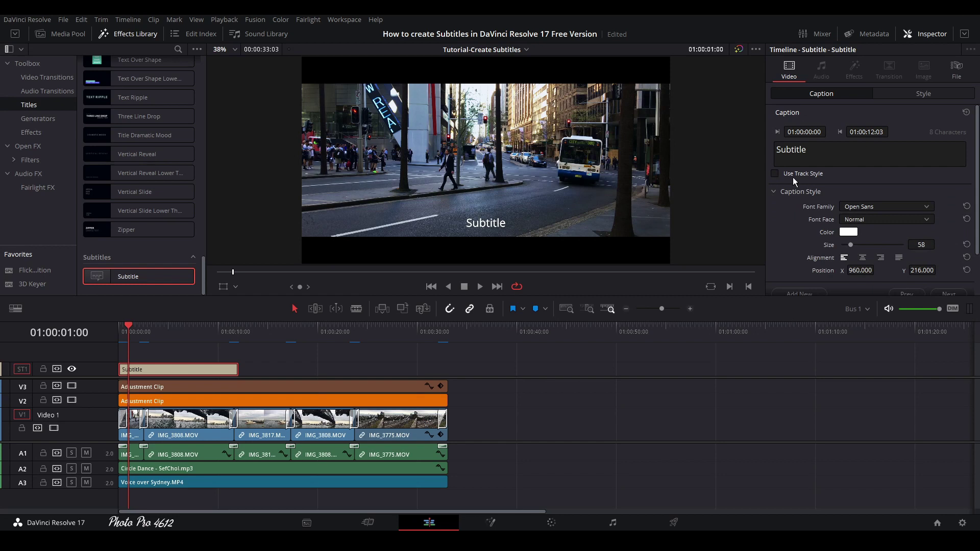
{"action": "left_click", "coordinate": [775, 174]}
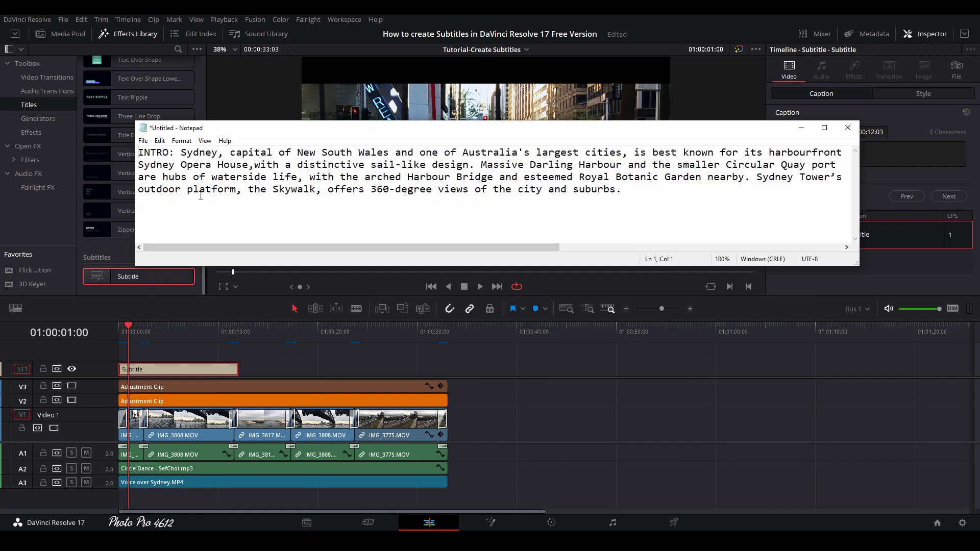
Step: Replace the first caption's text with the script sentence 'Sydney, capital of New South Wales…harbourfront'
{"action": "left_click_drag", "start_coordinate": [181, 152], "coordinate": [845, 152]}
{"action": "key", "text": "ctrl+c"}
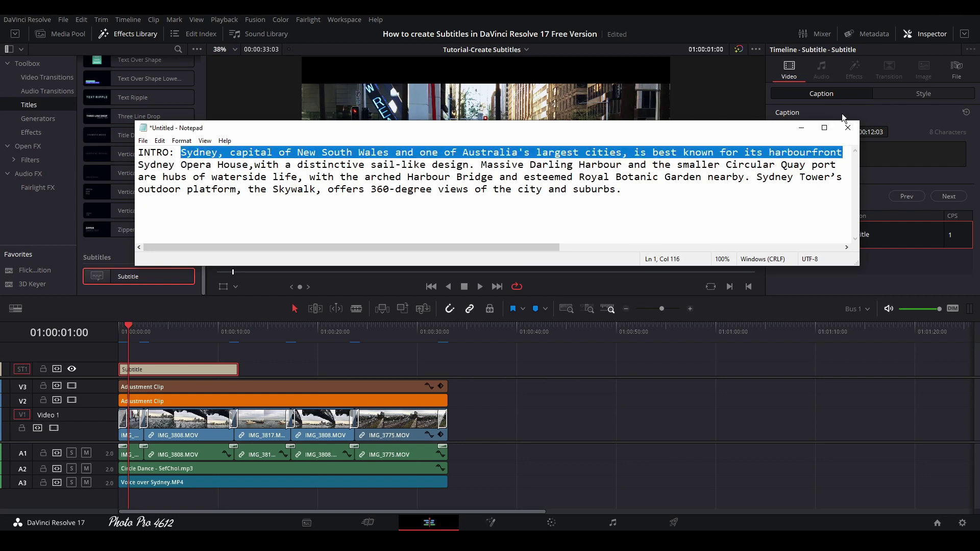
{"action": "left_click_drag", "start_coordinate": [759, 134], "coordinate": [851, 357]}
{"action": "left_click", "coordinate": [894, 351]}
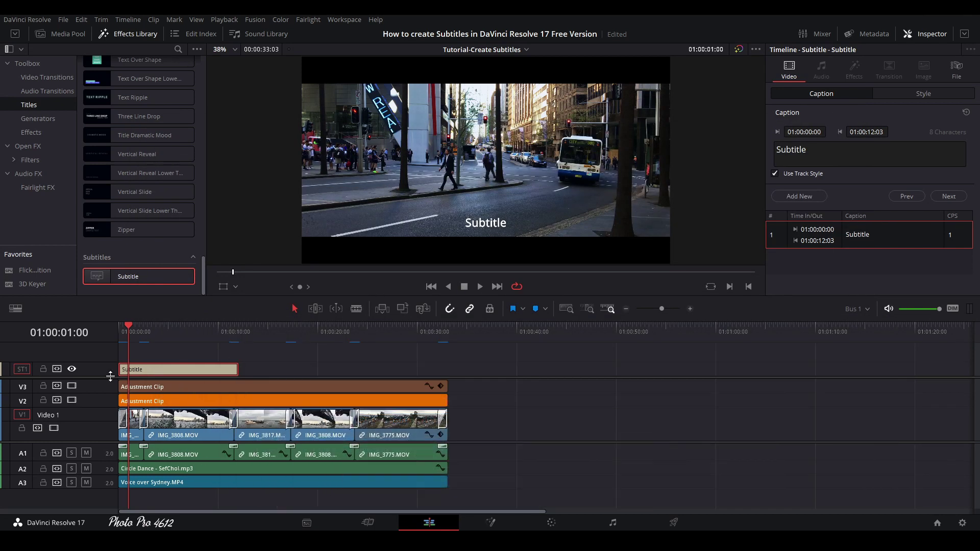
{"action": "double_click", "coordinate": [813, 149]}
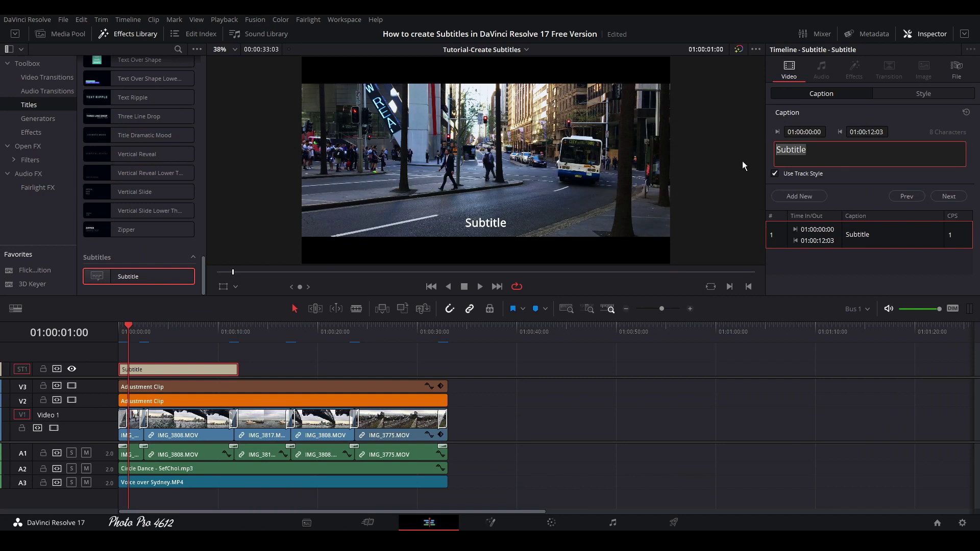
{"action": "key", "text": "ctrl+v"}
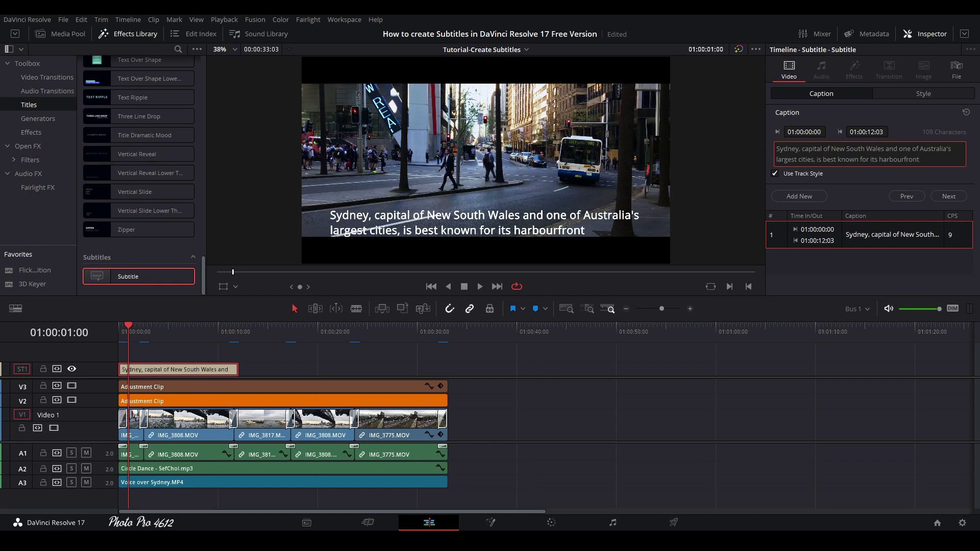
{"action": "key", "text": "alt+Tab"}
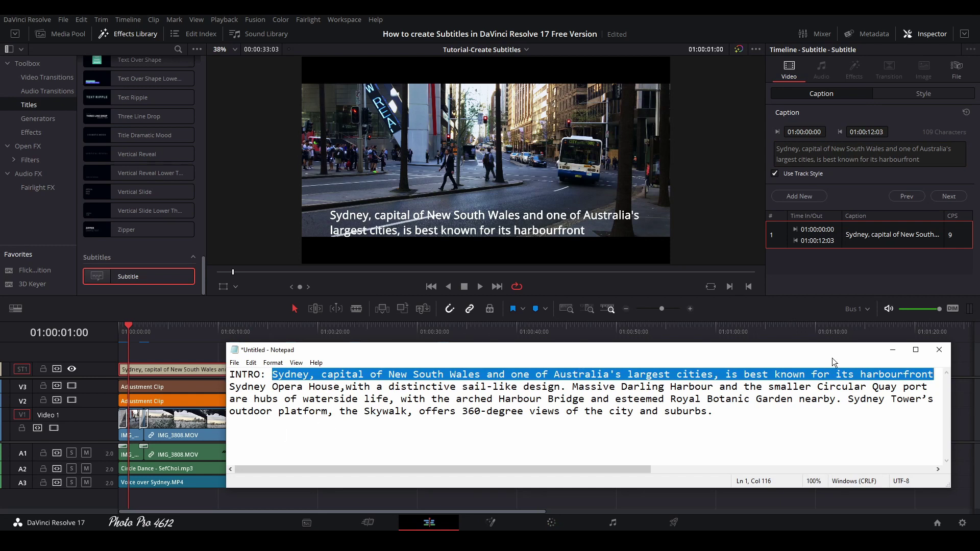
Step: Review playback and shorten the first caption to end at about 01:00:07:05
{"action": "left_click", "coordinate": [182, 352]}
{"action": "key", "text": "space"}
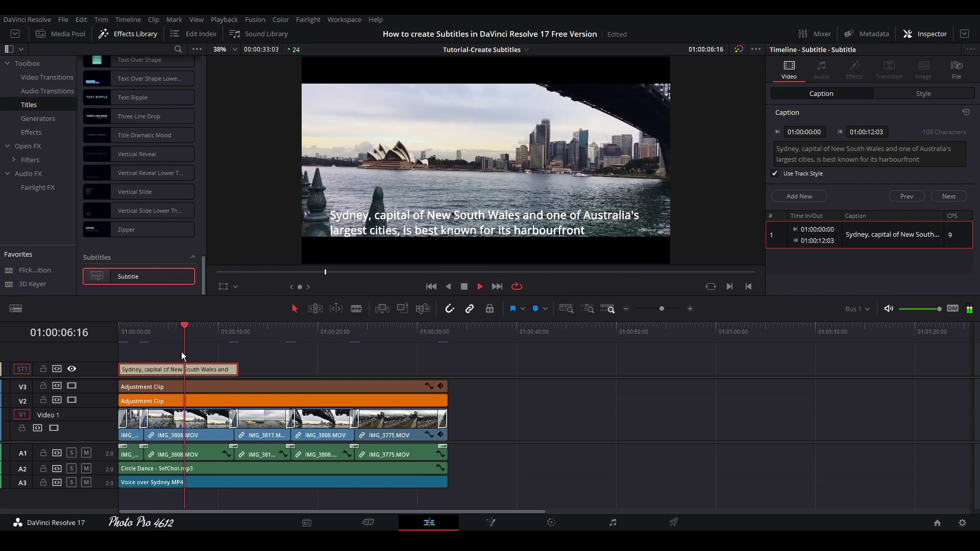
{"action": "key", "text": "space"}
{"action": "left_click", "coordinate": [179, 329]}
{"action": "key", "text": "space"}
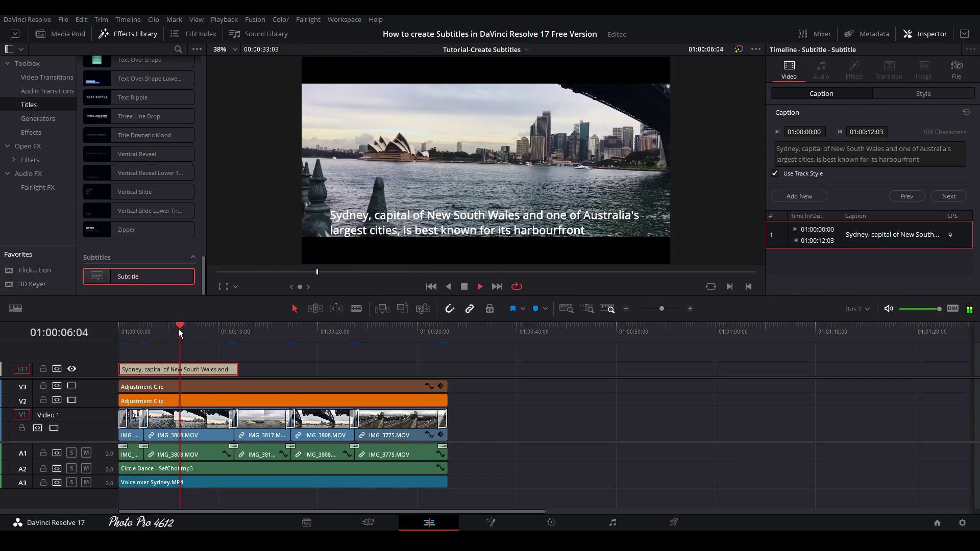
{"action": "key", "text": "space"}
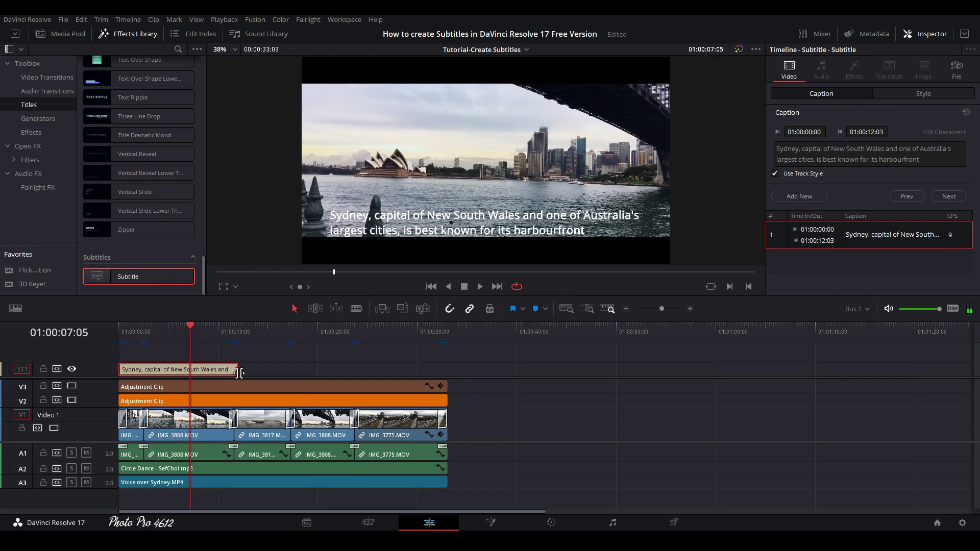
{"action": "left_click_drag", "start_coordinate": [231, 369], "coordinate": [190, 369]}
Step: Add a second caption after the first and copy the script's second line
{"action": "right_click", "coordinate": [199, 368]}
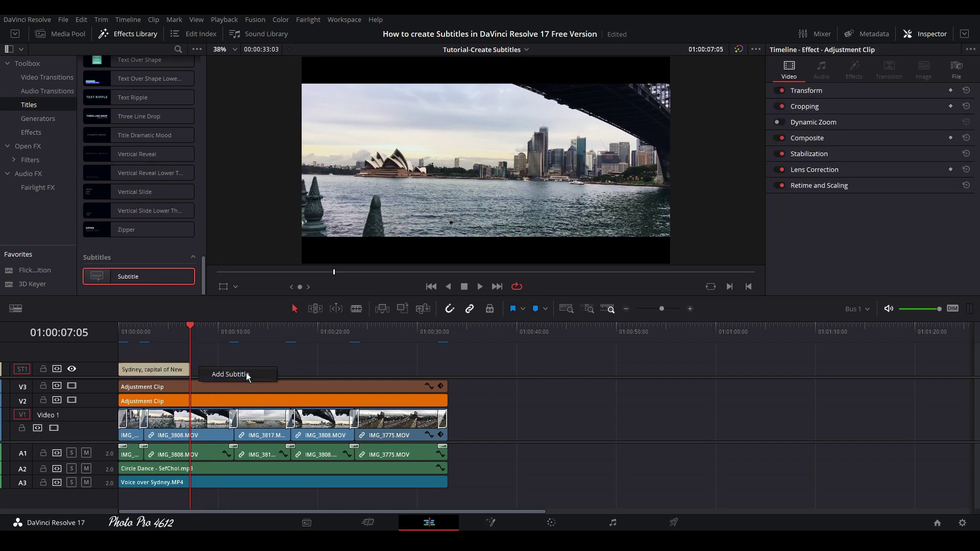
{"action": "left_click", "coordinate": [228, 375]}
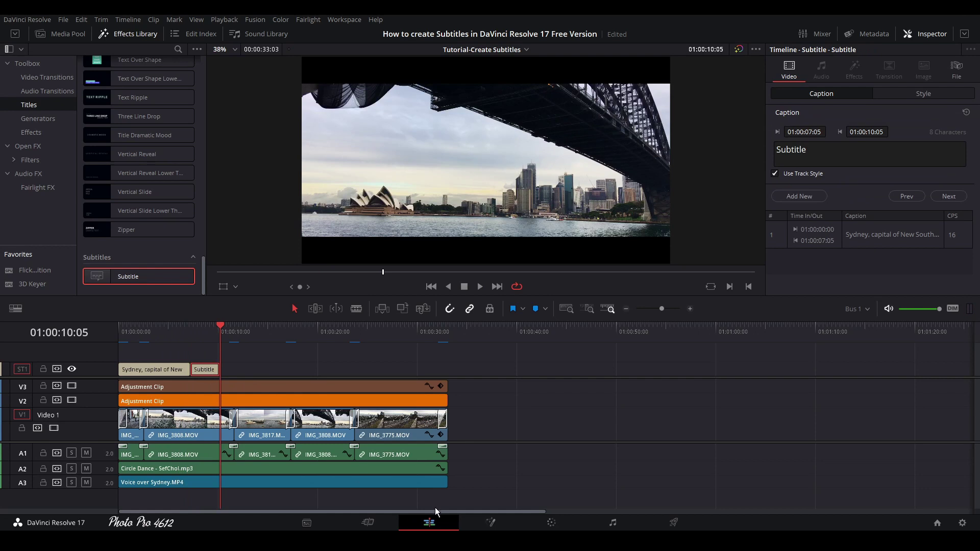
{"action": "key", "text": "alt+Tab"}
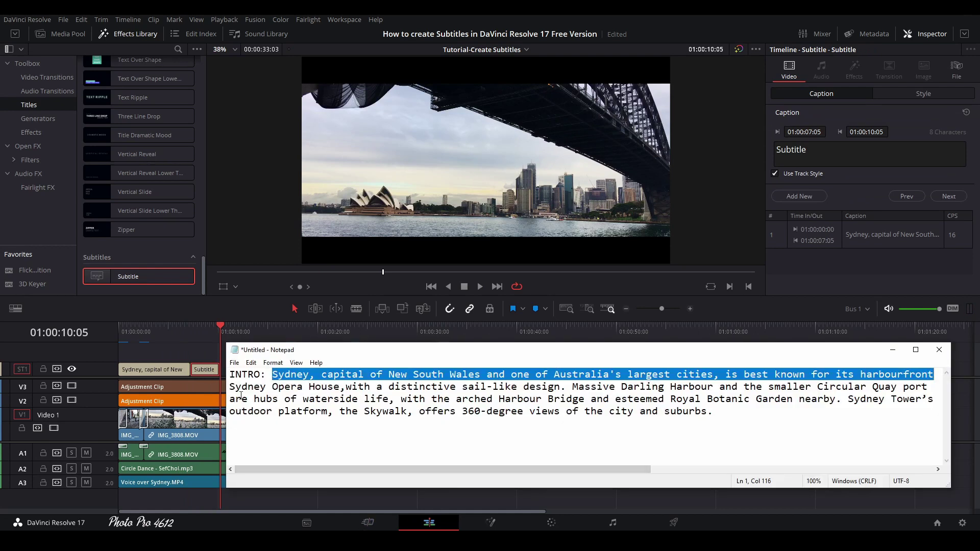
{"action": "left_click_drag", "start_coordinate": [232, 386], "coordinate": [945, 391]}
{"action": "right_click", "coordinate": [928, 386]}
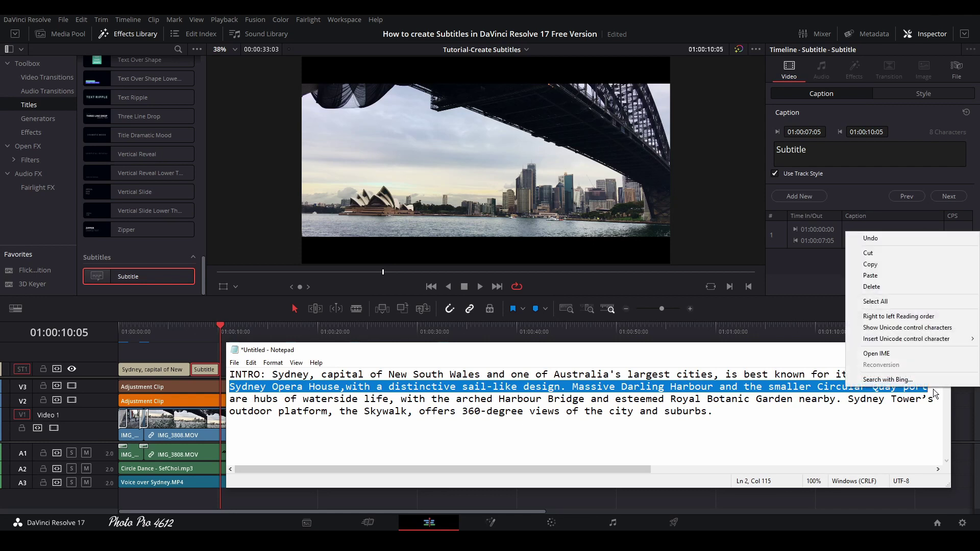
{"action": "left_click", "coordinate": [870, 265]}
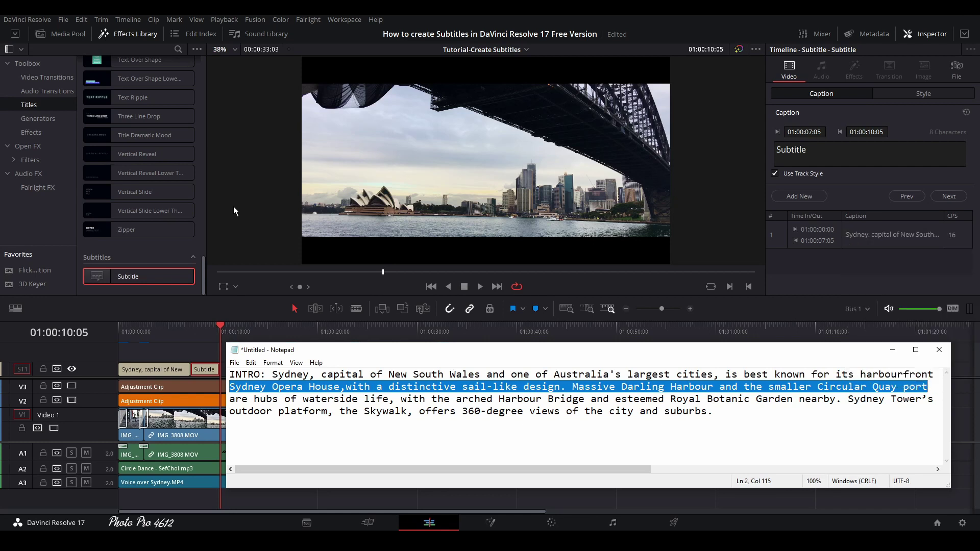
Step: Paste 'Sydney Opera House…Circular Quay port' into the second caption and lengthen it to 01:00:16:20
{"action": "left_click", "coordinate": [176, 351]}
{"action": "left_click", "coordinate": [204, 369]}
{"action": "left_click", "coordinate": [800, 150]}
{"action": "key", "text": "ctrl+a"}
{"action": "key", "text": "ctrl+v"}
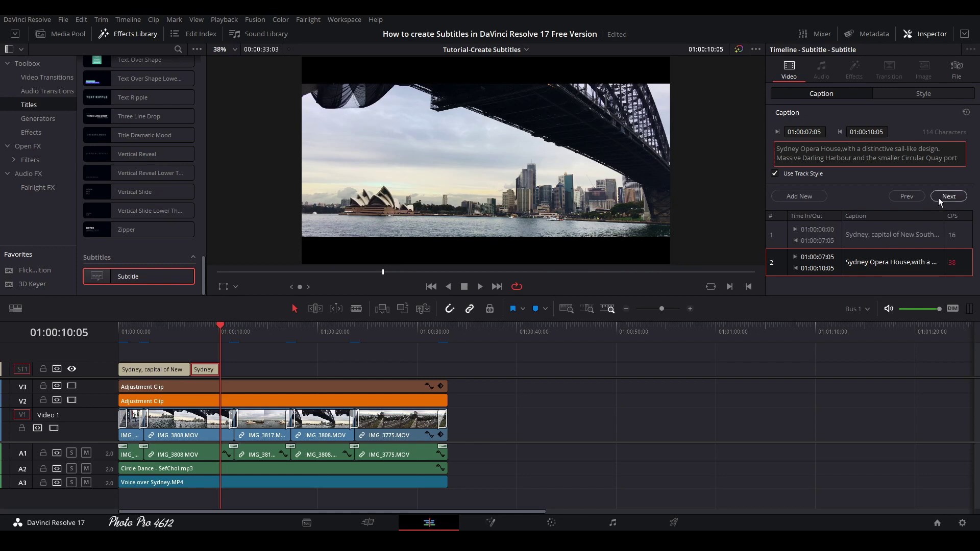
{"action": "left_click_drag", "start_coordinate": [209, 321], "coordinate": [209, 323]}
{"action": "left_click", "coordinate": [207, 332]}
{"action": "left_click_drag", "start_coordinate": [217, 369], "coordinate": [283, 370]}
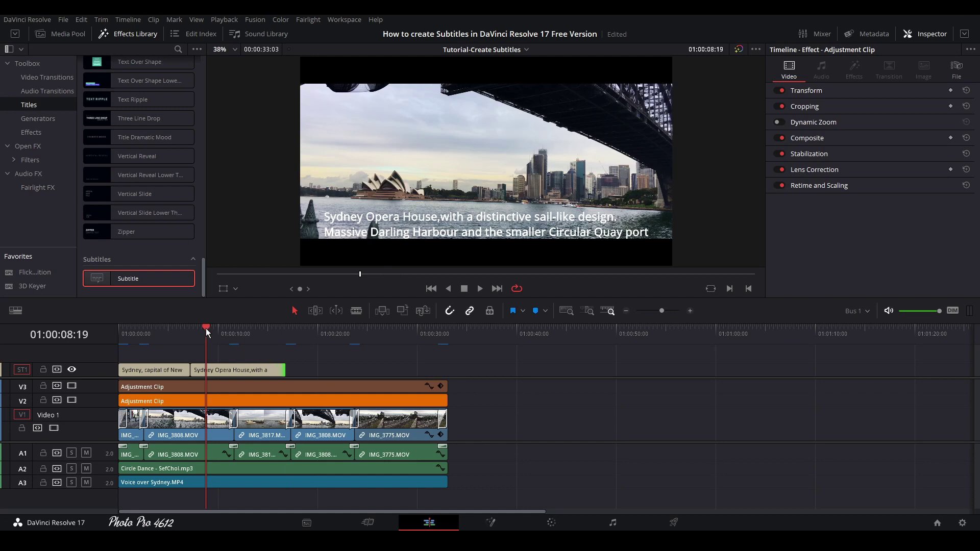
Step: Set the caption font to Arial at size 55
{"action": "left_click", "coordinate": [253, 372]}
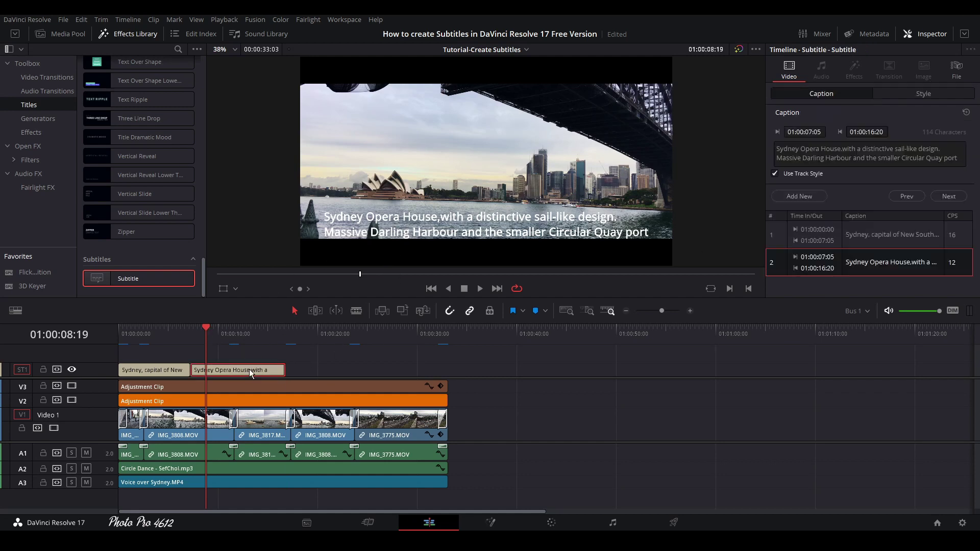
{"action": "left_click", "coordinate": [946, 94]}
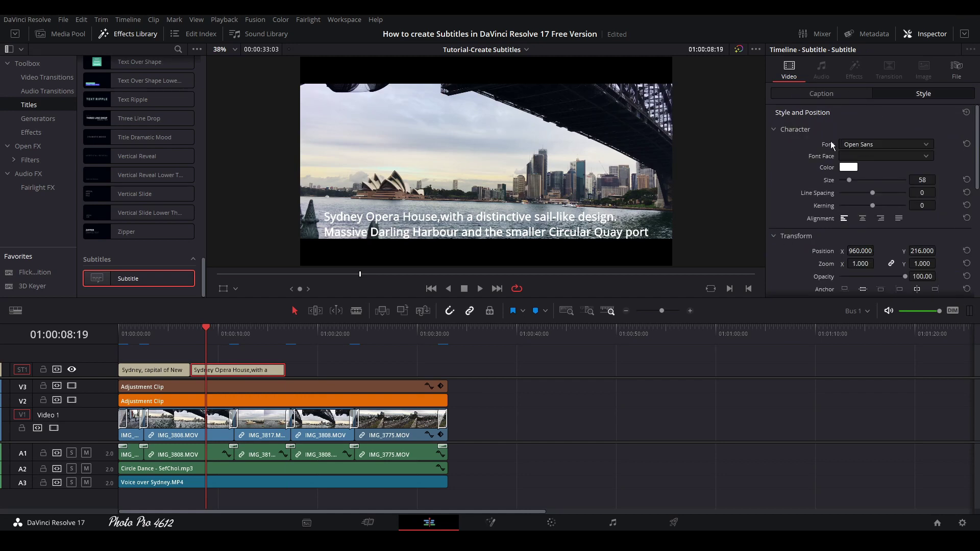
{"action": "left_click", "coordinate": [926, 146]}
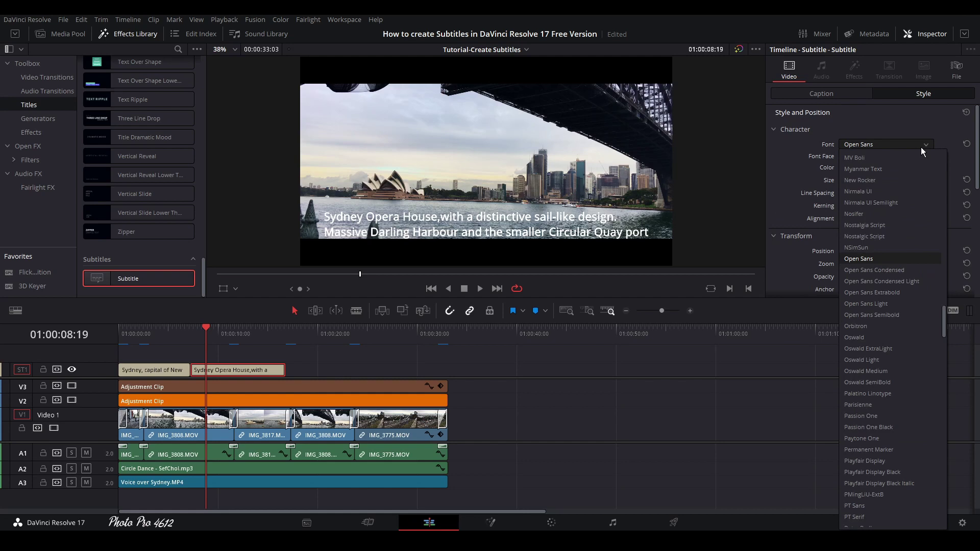
{"action": "scroll", "coordinate": [921, 147], "scroll_direction": "up", "scroll_amount": 10}
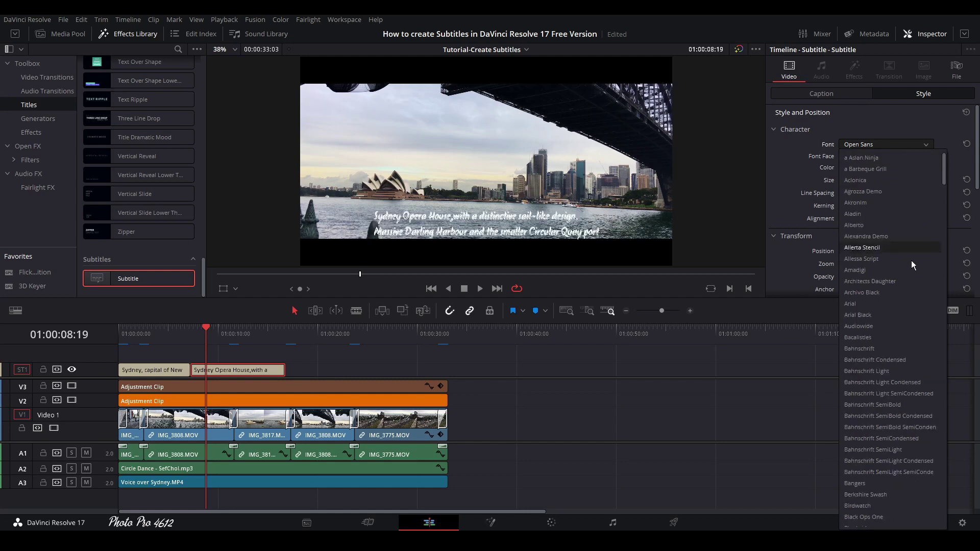
{"action": "left_click", "coordinate": [858, 303]}
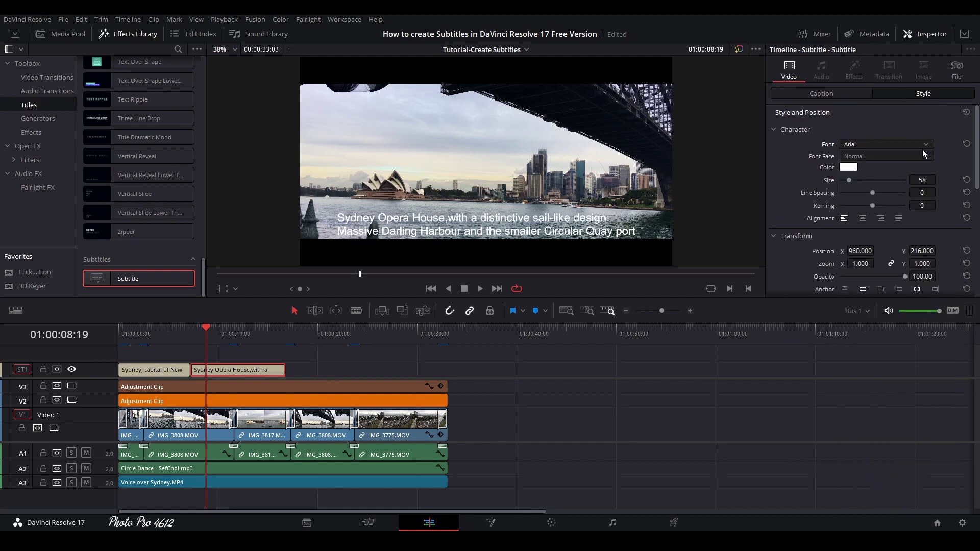
{"action": "mouse_move", "coordinate": [923, 180]}
{"action": "left_mouse_down"}
{"action": "mouse_move", "coordinate": [920, 193]}
{"action": "mouse_move", "coordinate": [939, 192]}
{"action": "mouse_move", "coordinate": [920, 193]}
{"action": "left_mouse_up"}
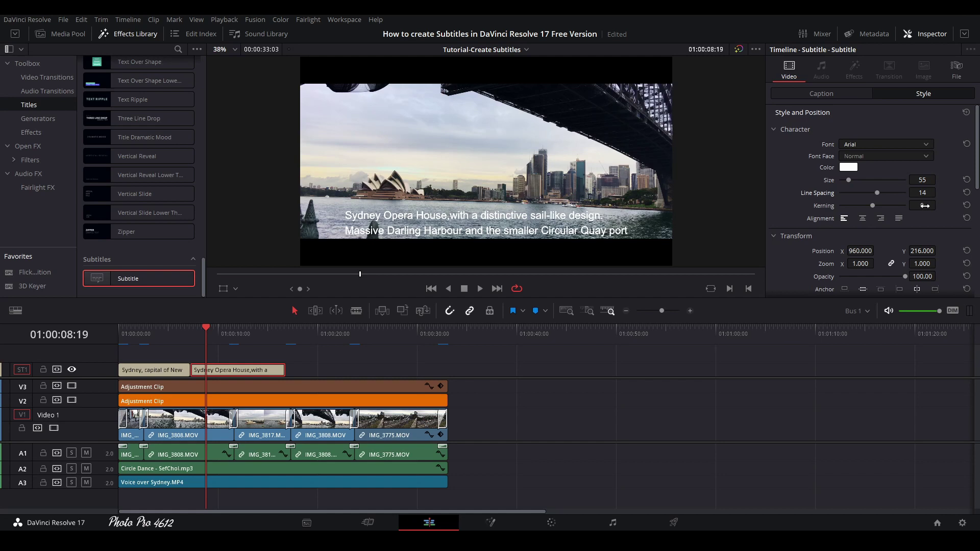
Step: Try wider letter spacing and reset kerning to 0, then test centre, right and left alignment
{"action": "left_click_drag", "start_coordinate": [922, 205], "coordinate": [945, 205]}
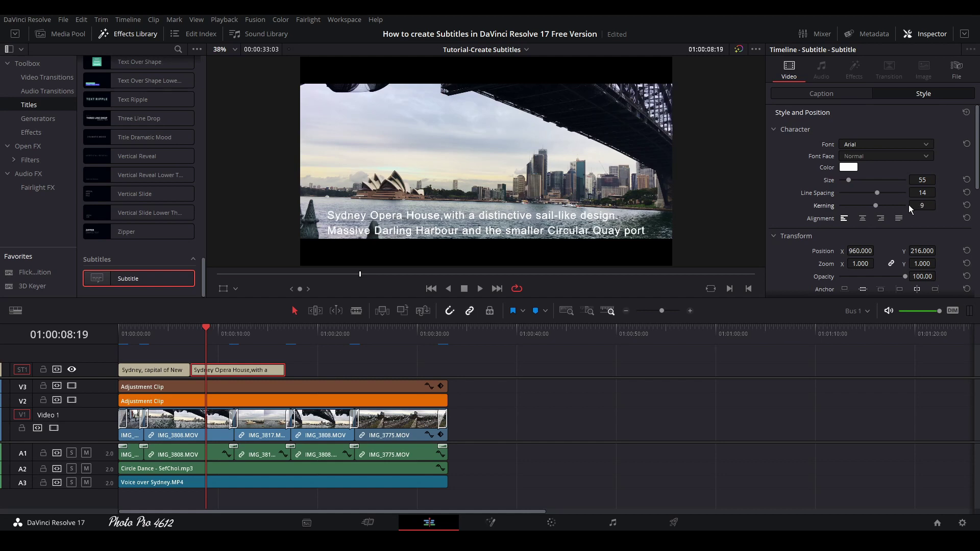
{"action": "double_click", "coordinate": [888, 205]}
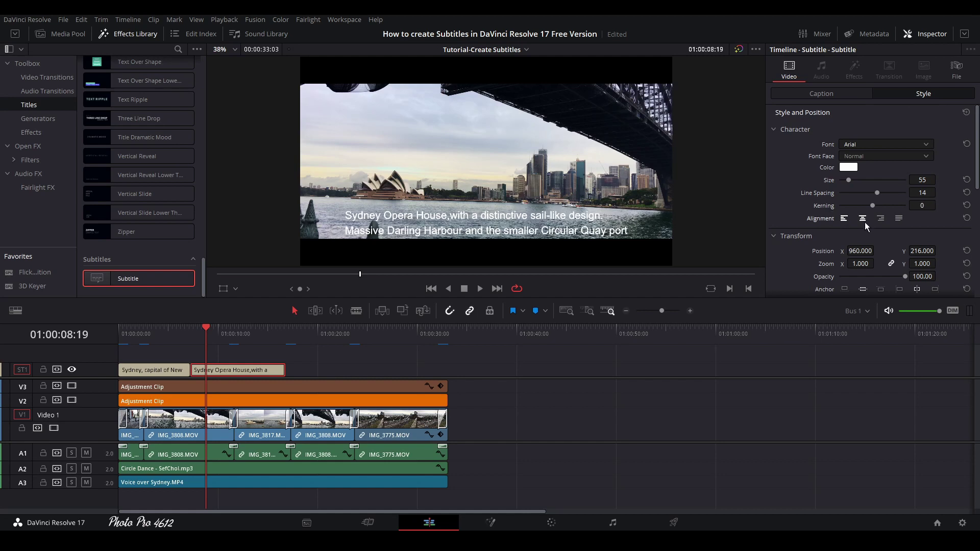
{"action": "left_click", "coordinate": [863, 219]}
{"action": "left_click", "coordinate": [881, 219]}
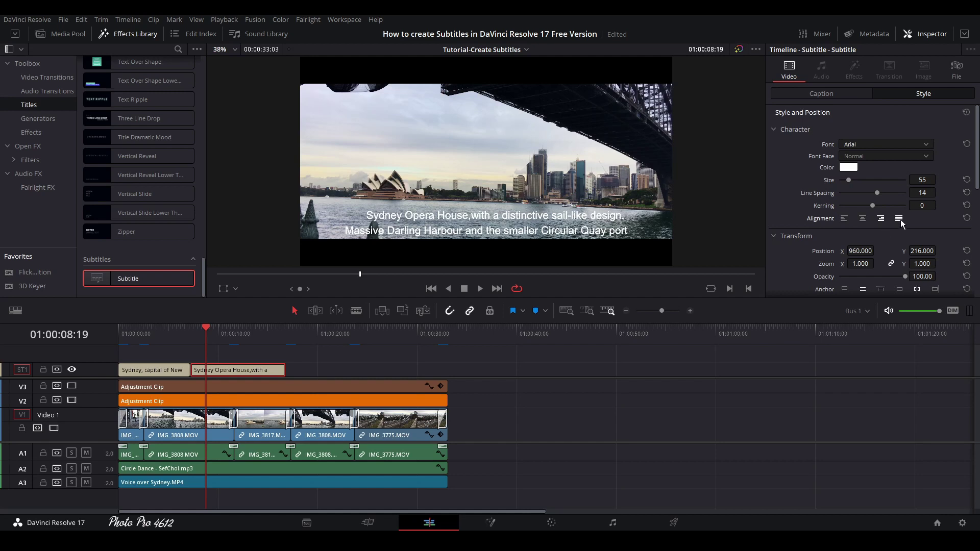
{"action": "left_click", "coordinate": [844, 219]}
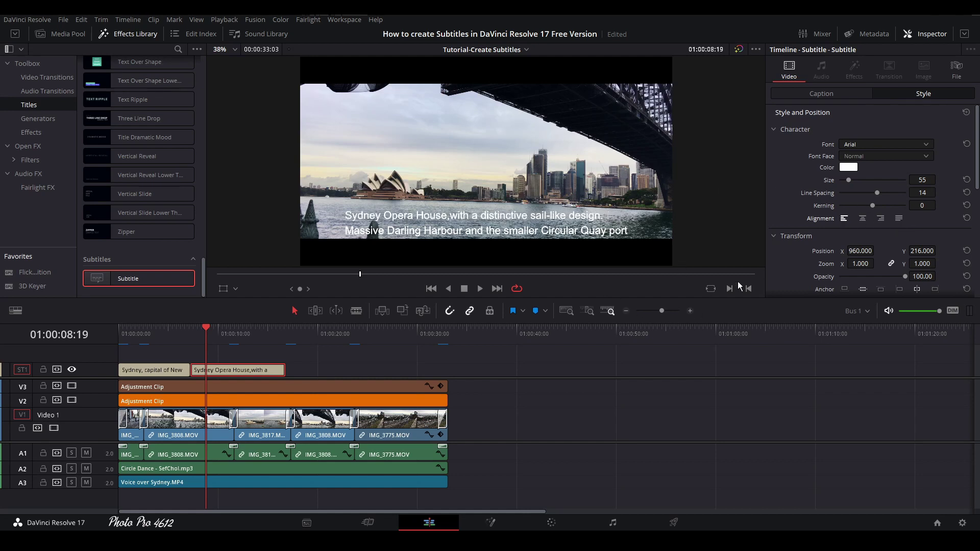
{"action": "scroll", "coordinate": [899, 236], "scroll_direction": "down", "scroll_amount": 1}
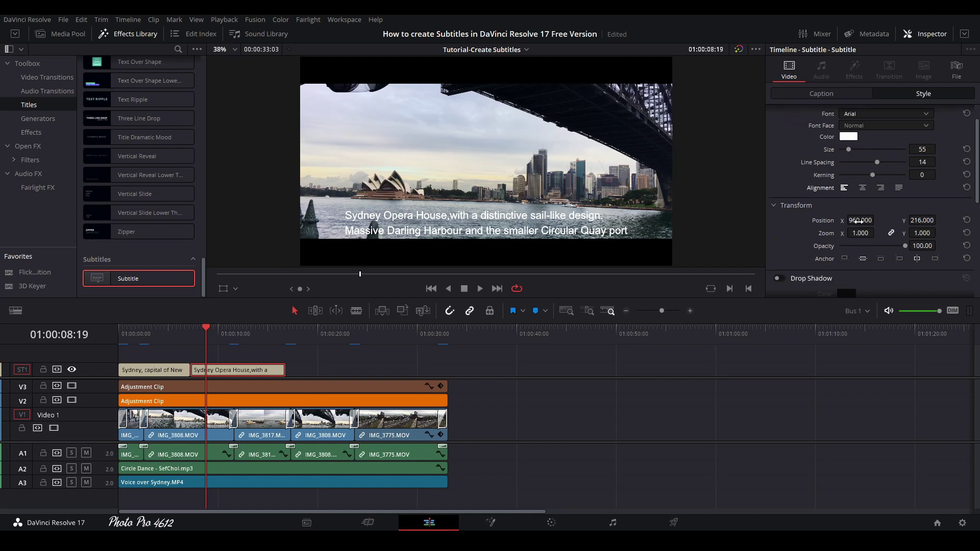
{"action": "left_click_drag", "start_coordinate": [863, 220], "coordinate": [939, 221]}
{"action": "double_click", "coordinate": [826, 223]}
{"action": "left_click_drag", "start_coordinate": [861, 233], "coordinate": [870, 233]}
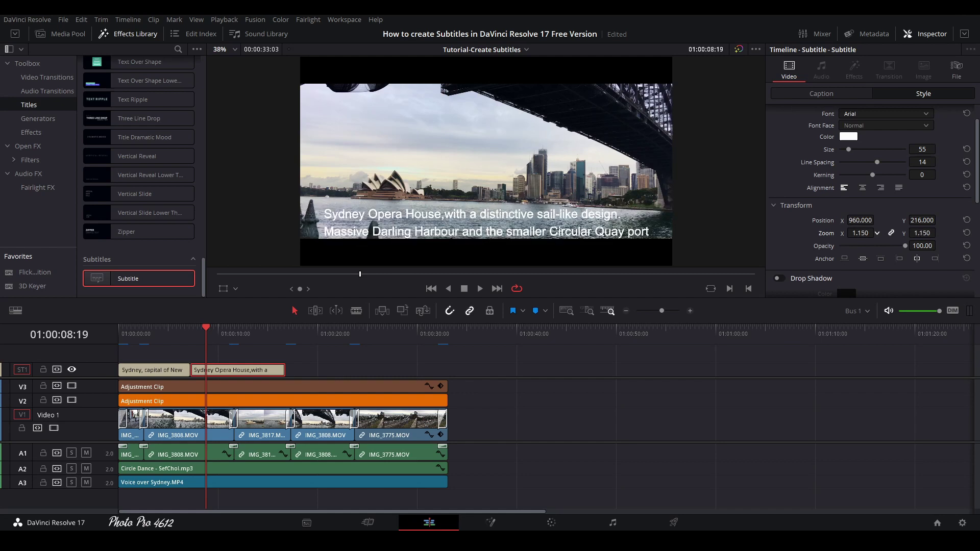
{"action": "double_click", "coordinate": [829, 237]}
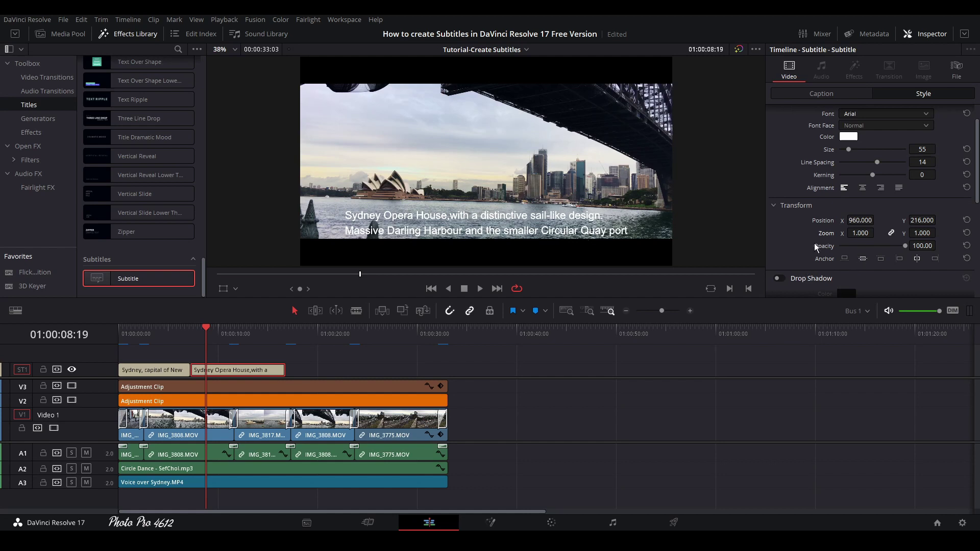
{"action": "left_click", "coordinate": [845, 259]}
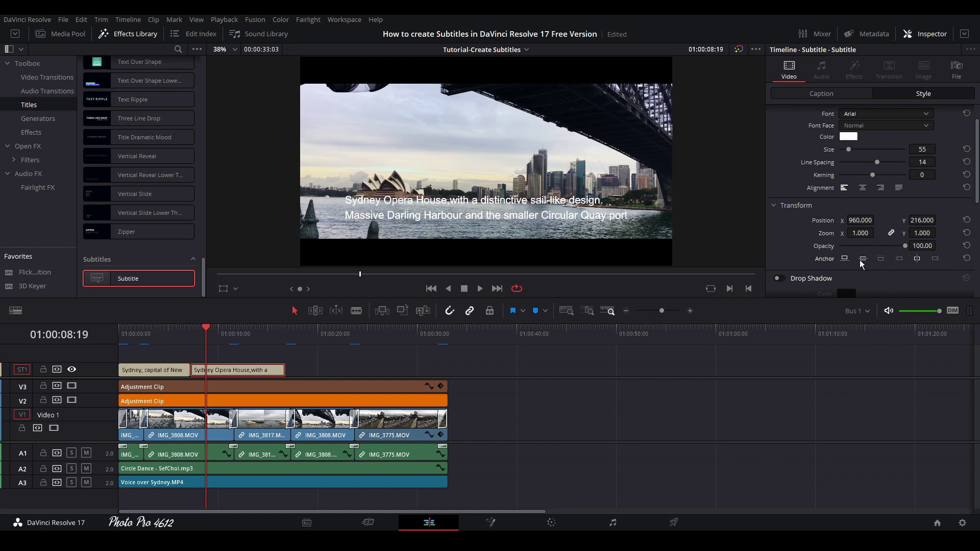
{"action": "left_click", "coordinate": [863, 260]}
{"action": "left_click", "coordinate": [882, 260]}
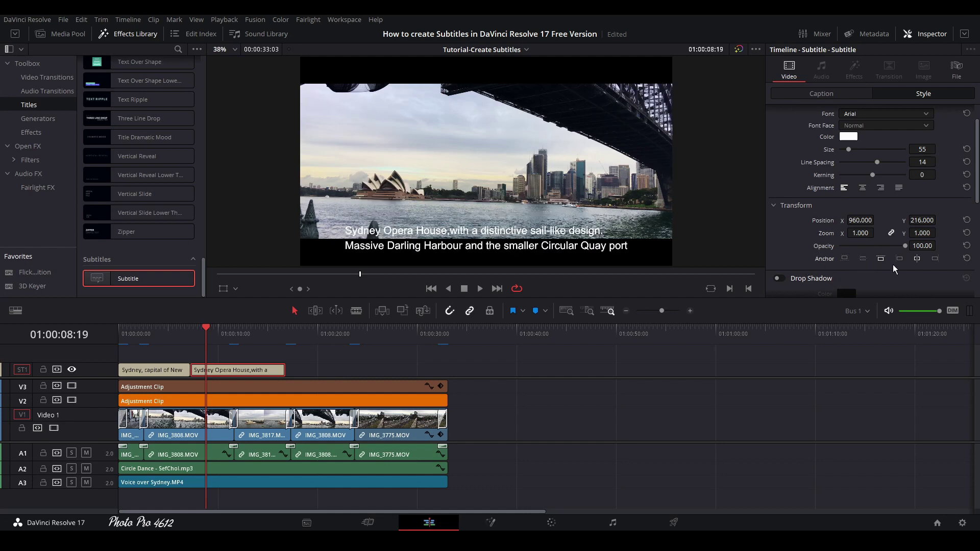
{"action": "left_click", "coordinate": [899, 260]}
{"action": "left_click", "coordinate": [918, 259]}
{"action": "left_click", "coordinate": [935, 258]}
{"action": "left_click", "coordinate": [863, 259]}
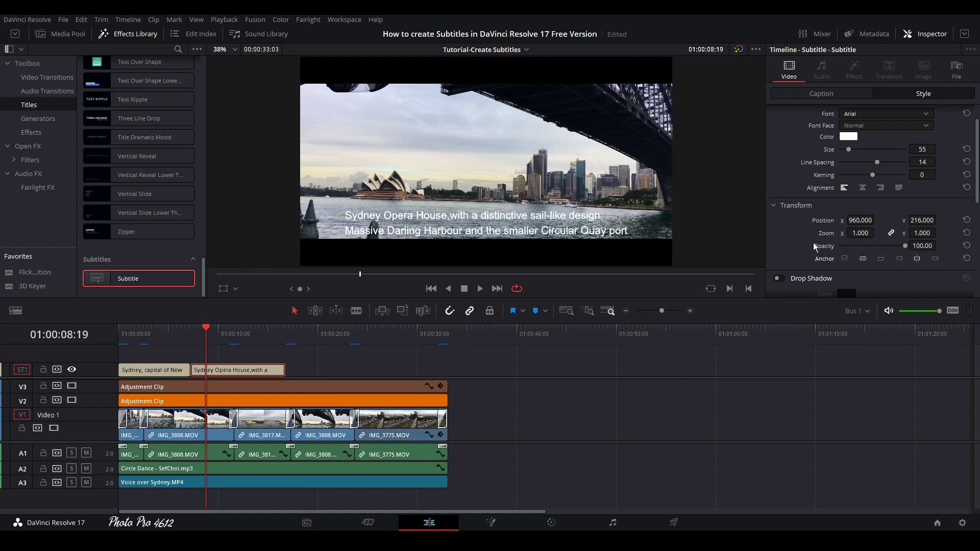
Step: Set the caption stroke size to 0 and turn the outline off
{"action": "scroll", "coordinate": [802, 241], "scroll_direction": "down", "scroll_amount": 5}
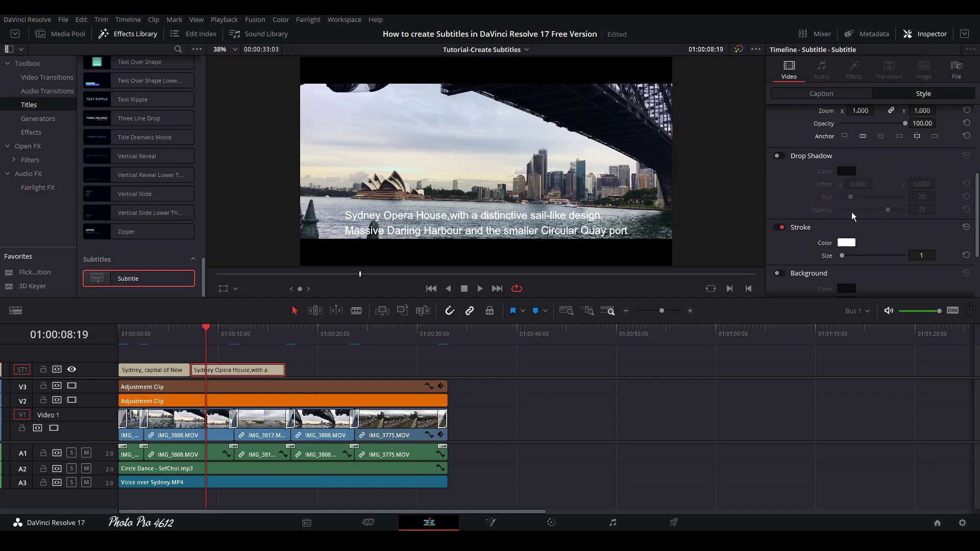
{"action": "scroll", "coordinate": [852, 217], "scroll_direction": "down", "scroll_amount": 2}
{"action": "mouse_move", "coordinate": [843, 195]}
{"action": "left_mouse_down"}
{"action": "mouse_move", "coordinate": [858, 199]}
{"action": "mouse_move", "coordinate": [838, 195]}
{"action": "left_mouse_up"}
{"action": "left_click", "coordinate": [779, 166]}
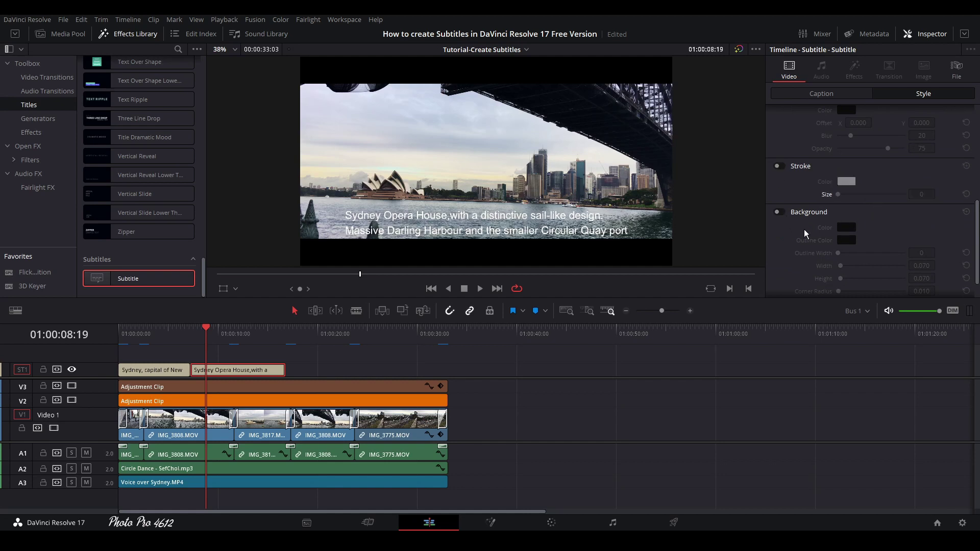
Step: Enable a black caption background with width 1.206 and height 0.153
{"action": "left_click", "coordinate": [779, 212]}
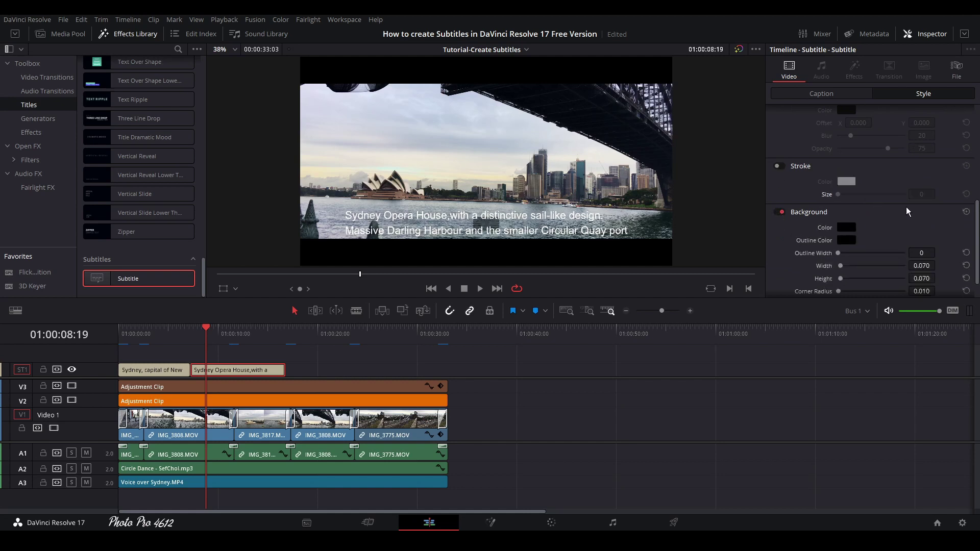
{"action": "scroll", "coordinate": [903, 207], "scroll_direction": "down", "scroll_amount": 1}
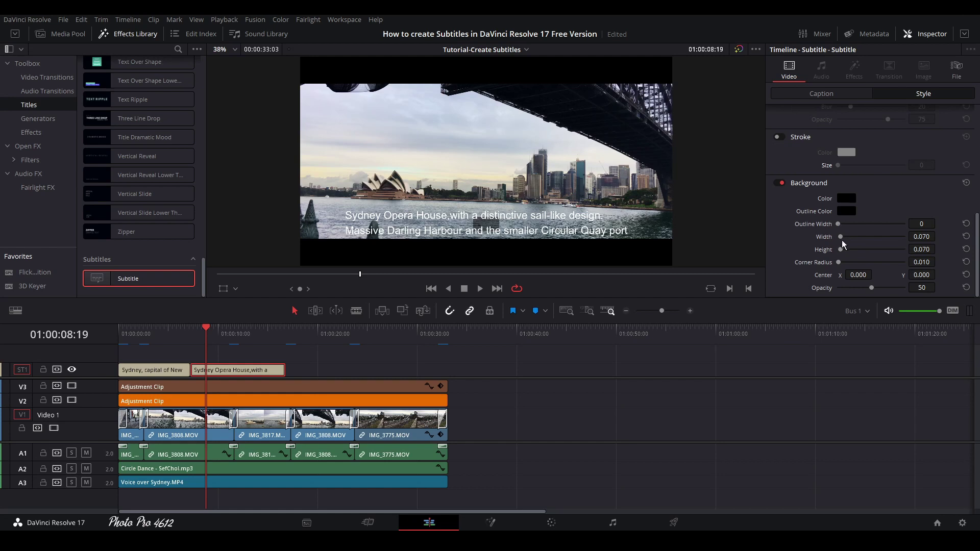
{"action": "mouse_move", "coordinate": [841, 238]}
{"action": "left_mouse_down"}
{"action": "mouse_move", "coordinate": [877, 240]}
{"action": "mouse_move", "coordinate": [844, 252]}
{"action": "left_mouse_up"}
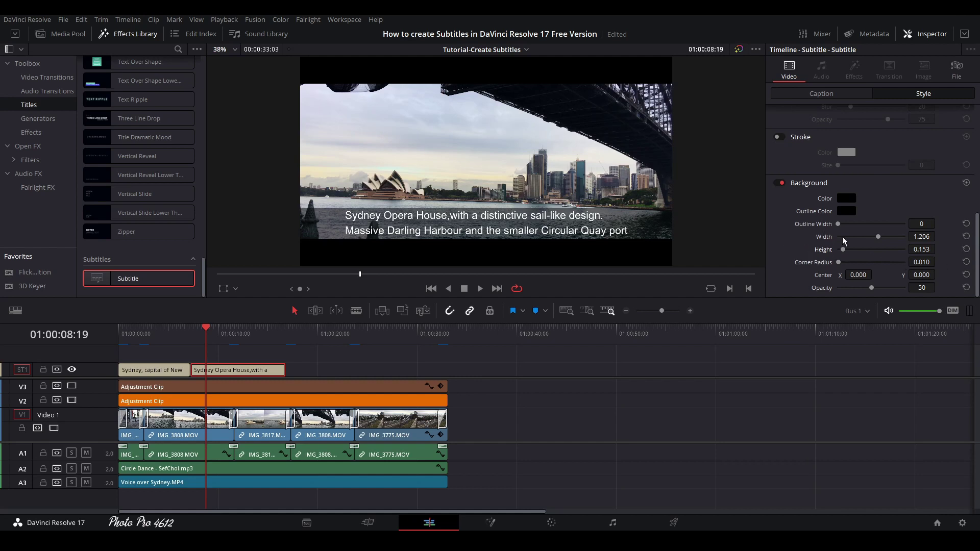
{"action": "mouse_move", "coordinate": [838, 225]}
{"action": "left_mouse_down"}
{"action": "mouse_move", "coordinate": [917, 226]}
{"action": "mouse_move", "coordinate": [839, 235]}
{"action": "left_mouse_up"}
Step: Adjust the caption's Position Y, then raise the background opacity to 53
{"action": "scroll", "coordinate": [887, 279], "scroll_direction": "up", "scroll_amount": 5}
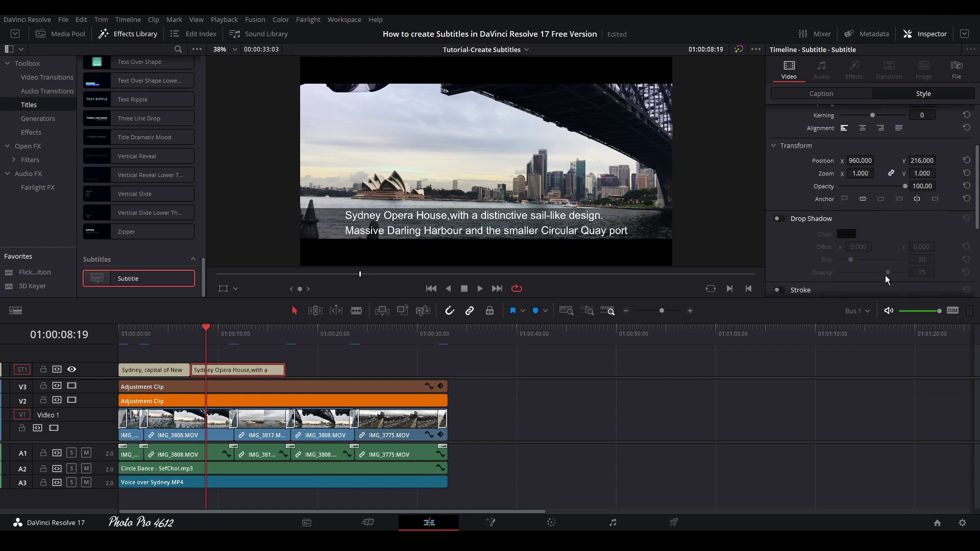
{"action": "scroll", "coordinate": [887, 278], "scroll_direction": "up", "scroll_amount": 2}
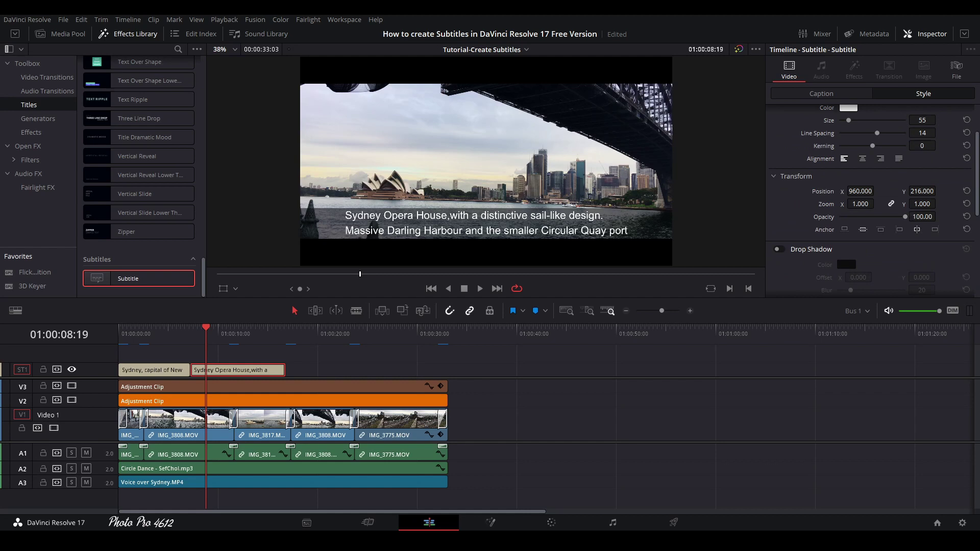
{"action": "left_click_drag", "start_coordinate": [938, 190], "coordinate": [939, 190]}
{"action": "scroll", "coordinate": [852, 230], "scroll_direction": "down", "scroll_amount": 6}
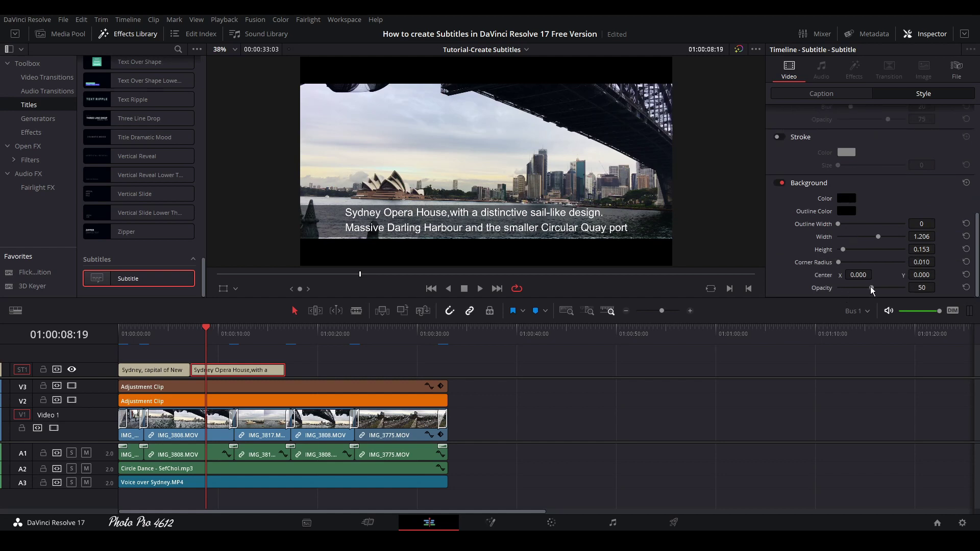
{"action": "mouse_move", "coordinate": [871, 286]}
{"action": "left_mouse_down"}
{"action": "mouse_move", "coordinate": [853, 289]}
{"action": "mouse_move", "coordinate": [908, 293]}
{"action": "mouse_move", "coordinate": [873, 290]}
{"action": "left_mouse_up"}
{"action": "key", "text": "ctrl+f"}
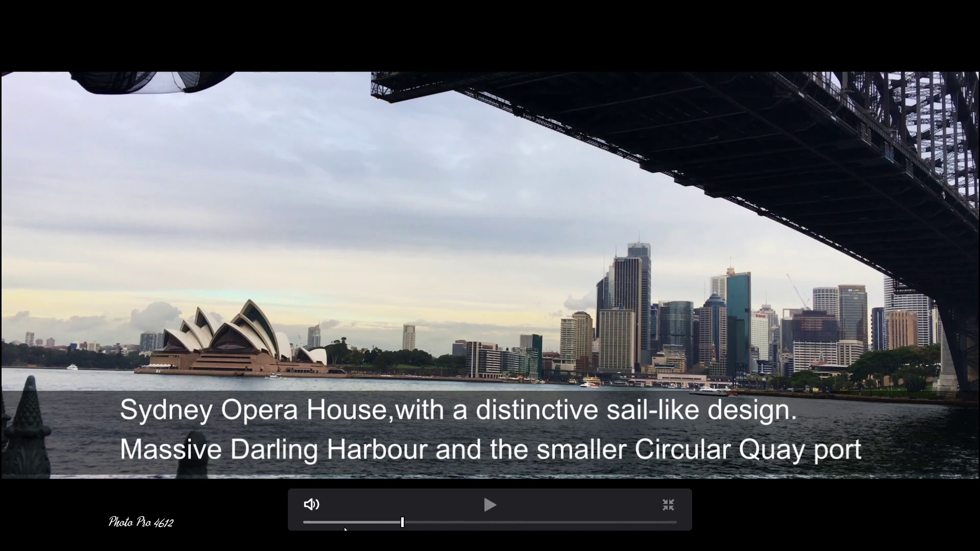
{"action": "left_click_drag", "start_coordinate": [403, 524], "coordinate": [305, 522]}
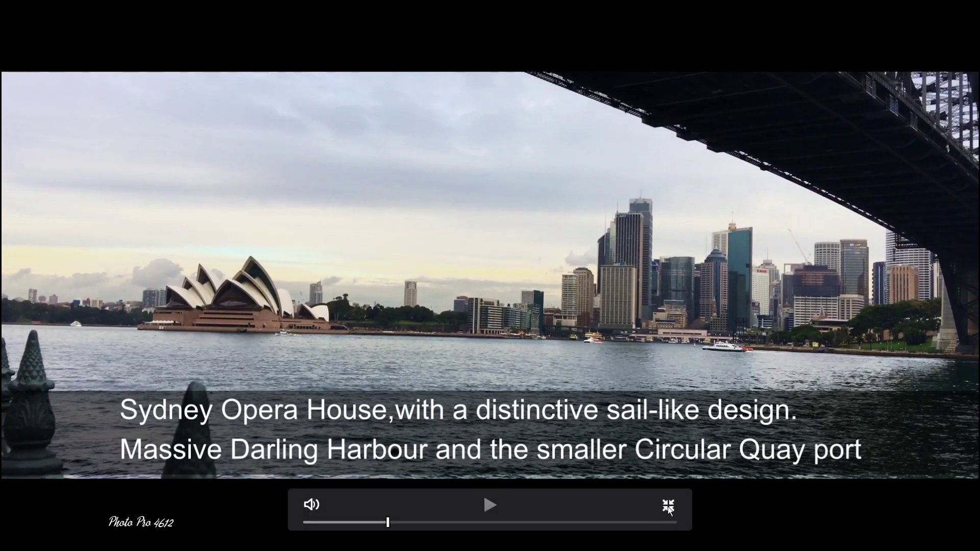
{"action": "left_click", "coordinate": [668, 506]}
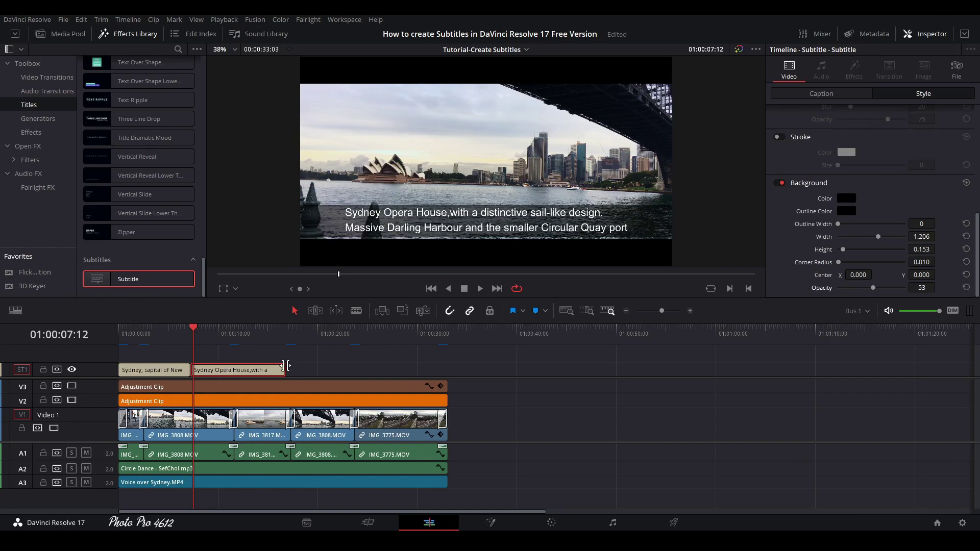
Step: Play back and trim the Opera House caption to end at 01:00:14:18
{"action": "key", "text": "space"}
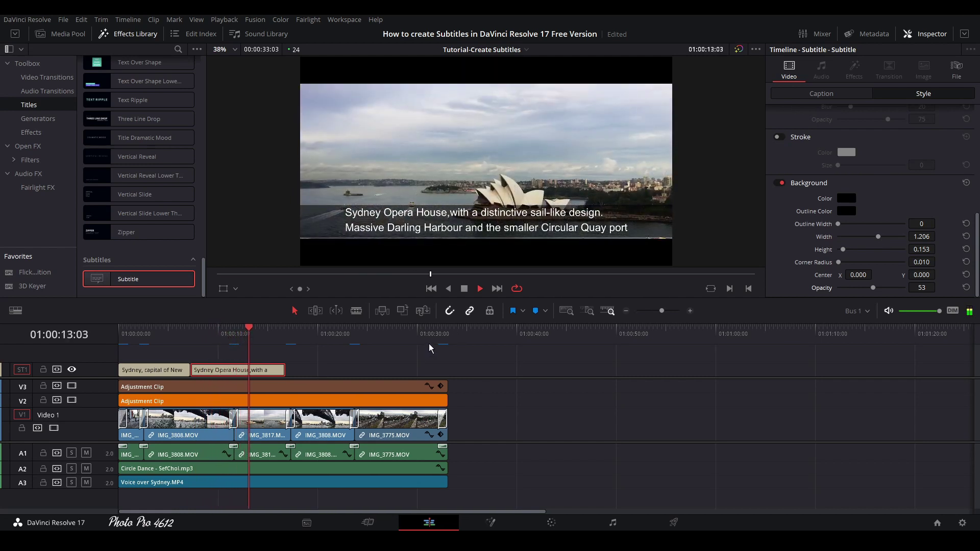
{"action": "key", "text": "space"}
{"action": "left_click_drag", "start_coordinate": [283, 371], "coordinate": [266, 370]}
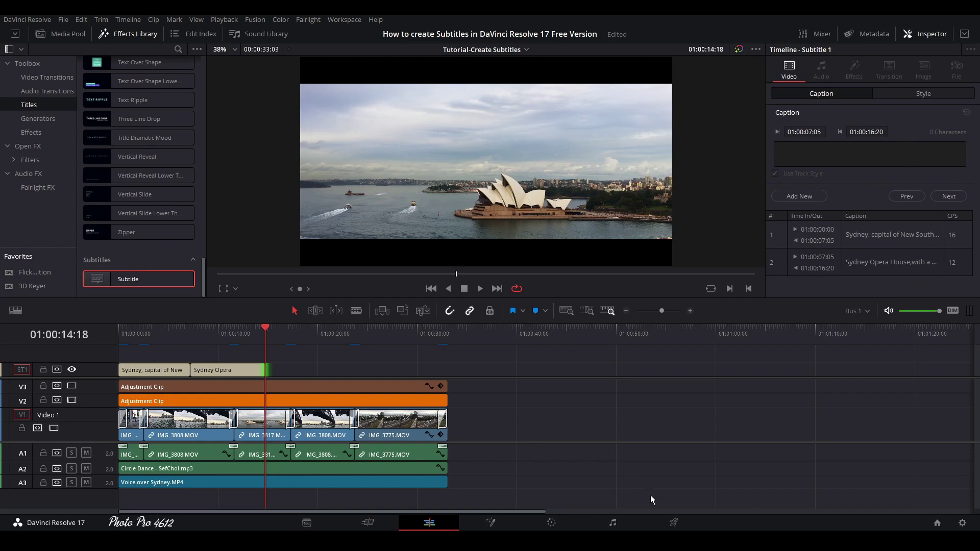
Step: Copy the script's third line in Notepad and return to Resolve
{"action": "key", "text": "alt+Tab"}
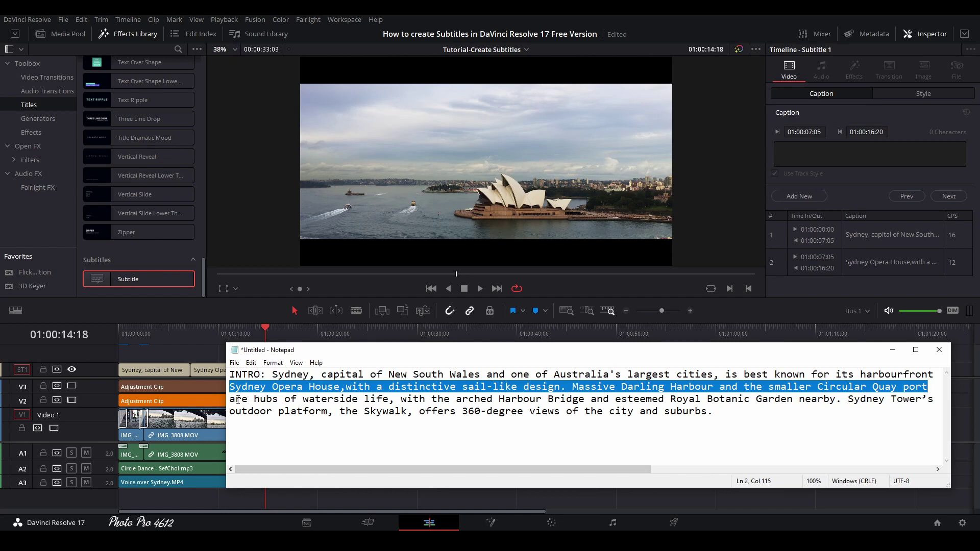
{"action": "left_click_drag", "start_coordinate": [231, 401], "coordinate": [937, 402]}
{"action": "key", "text": "ctrl+c"}
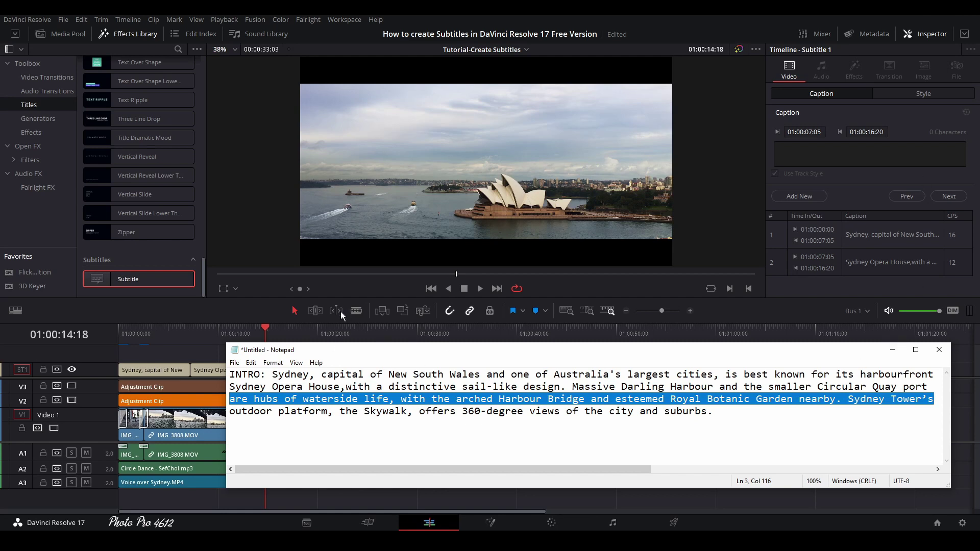
{"action": "left_click", "coordinate": [225, 311]}
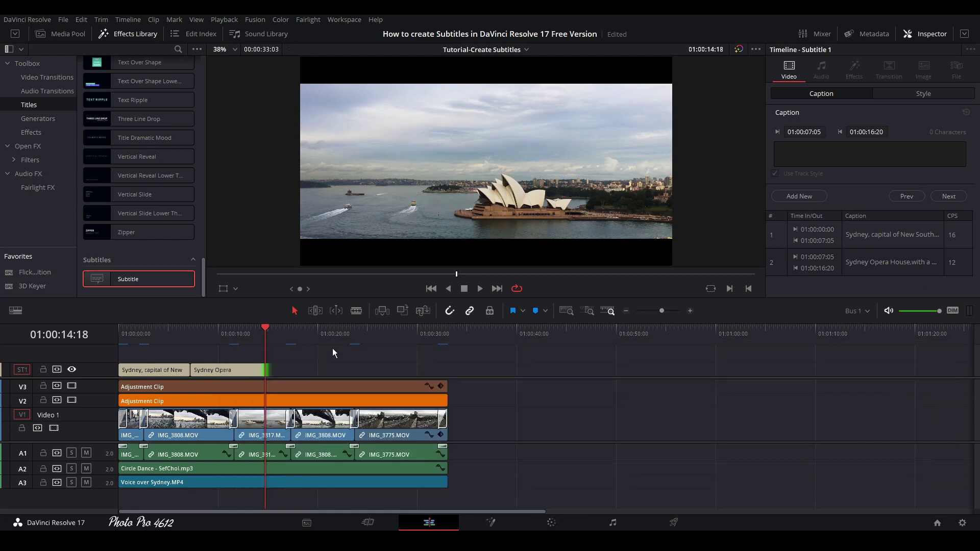
Step: Add a third caption ending at 01:00:24:06 with the line 'are hubs of waterside life…'
{"action": "right_click", "coordinate": [279, 370]}
{"action": "left_click", "coordinate": [311, 378]}
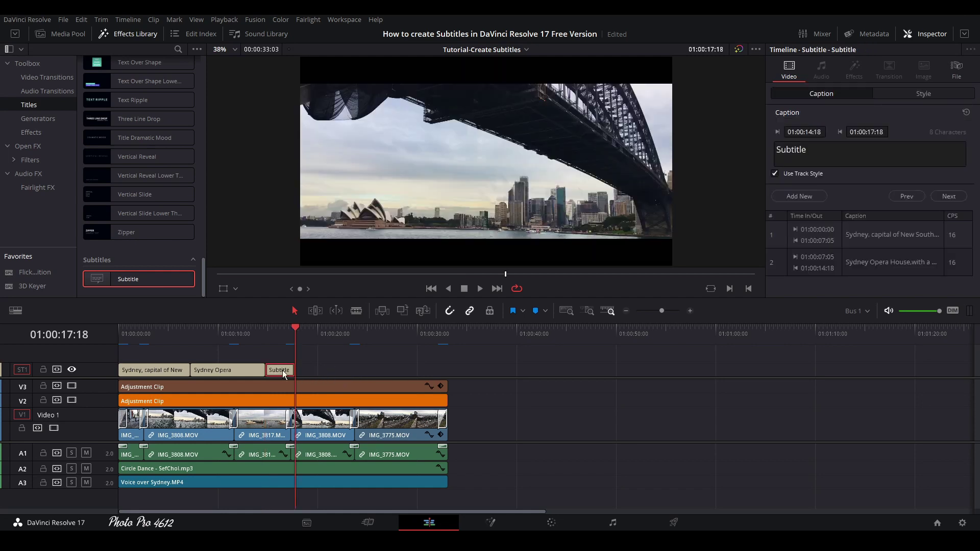
{"action": "left_click_drag", "start_coordinate": [296, 369], "coordinate": [359, 371]}
{"action": "left_click", "coordinate": [304, 373]}
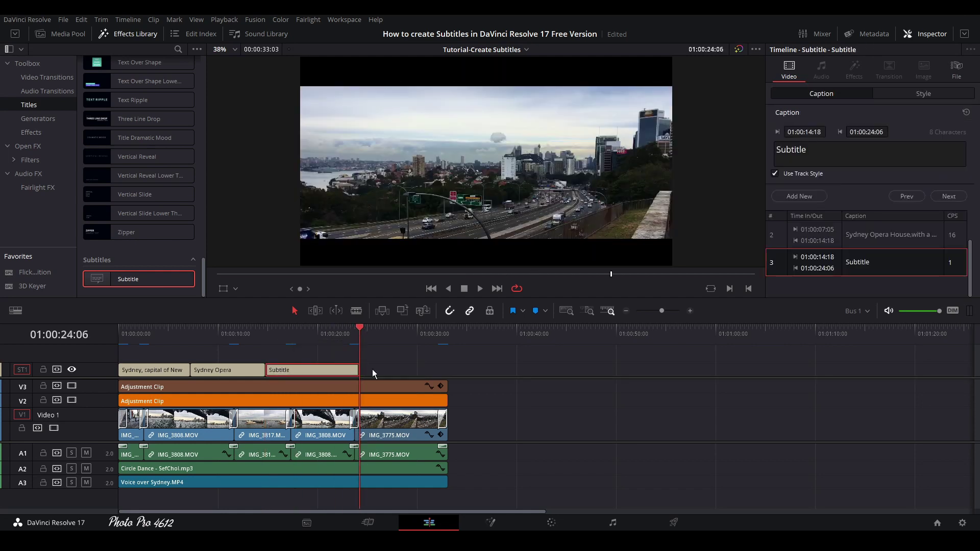
{"action": "left_click", "coordinate": [841, 145]}
{"action": "key", "text": "ctrl+a"}
{"action": "key", "text": "ctrl+v"}
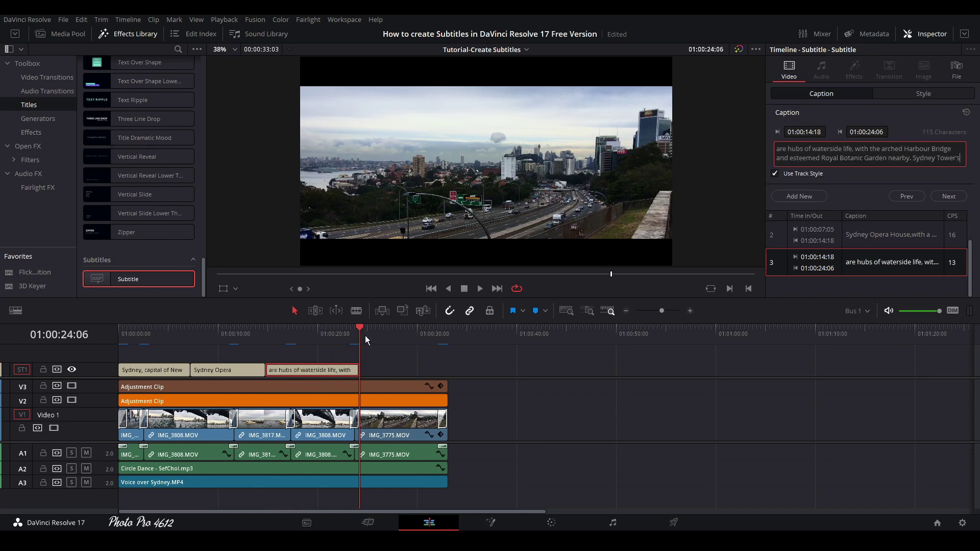
Step: Play back the caption handover and fine-tune the third caption's end at 01:00:24:06
{"action": "left_click_drag", "start_coordinate": [356, 329], "coordinate": [331, 330]}
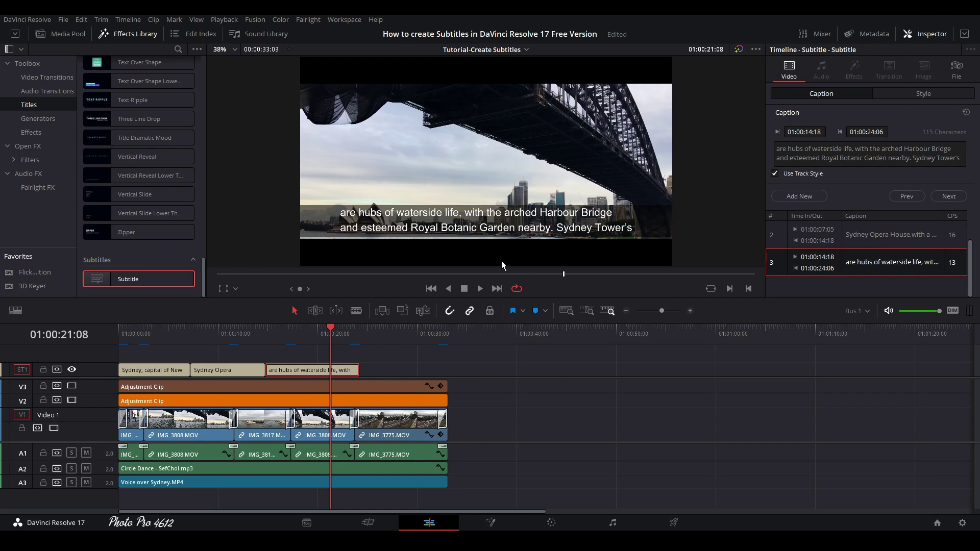
{"action": "left_click", "coordinate": [242, 332]}
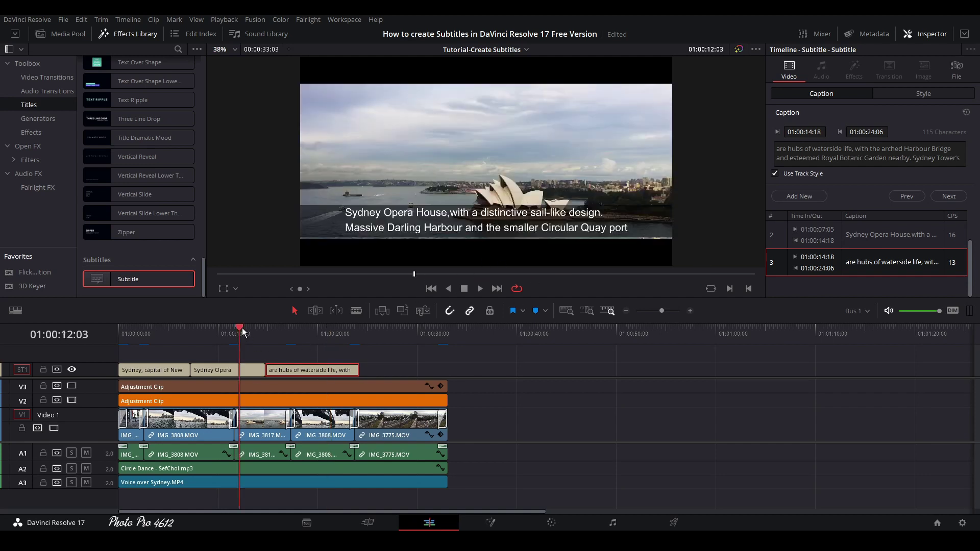
{"action": "left_click", "coordinate": [267, 329]}
{"action": "key", "text": "space"}
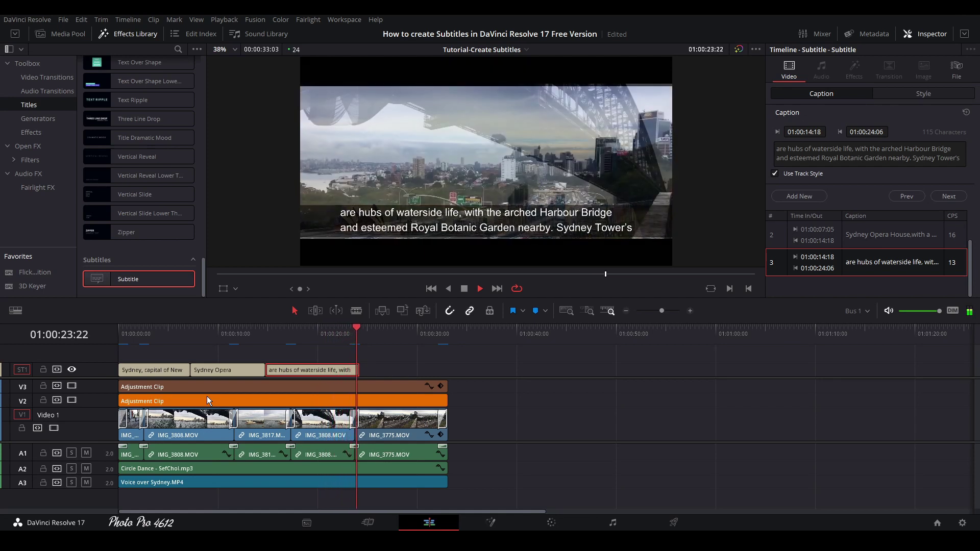
{"action": "key", "text": "space"}
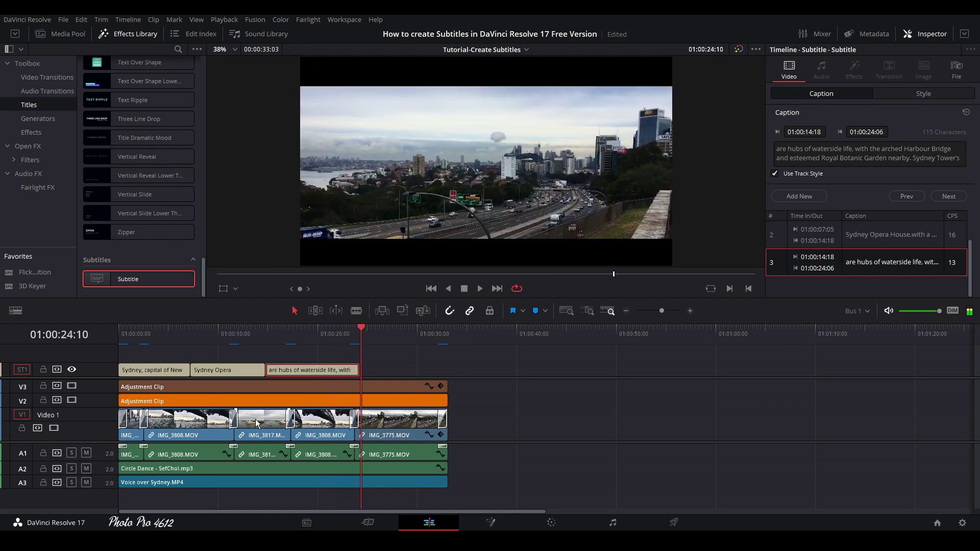
{"action": "left_click_drag", "start_coordinate": [362, 372], "coordinate": [363, 372]}
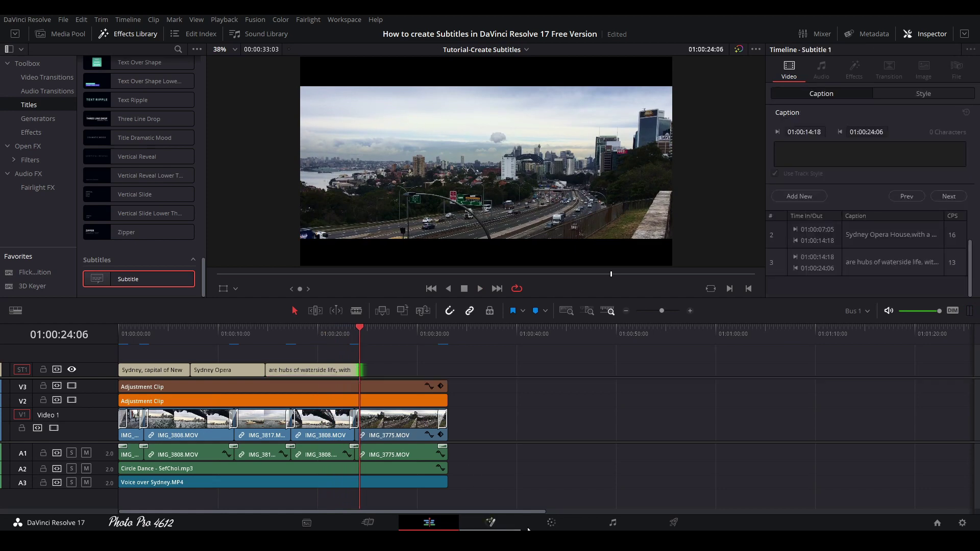
Step: Select the script's last line in Notepad to copy it for the fourth caption
{"action": "key", "text": "alt+Tab"}
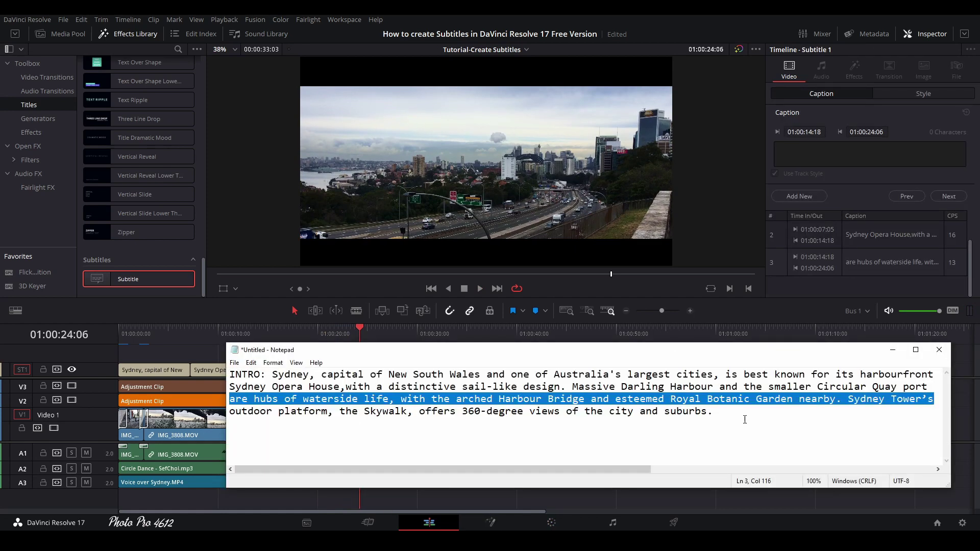
{"action": "left_click_drag", "start_coordinate": [714, 412], "coordinate": [227, 411]}
{"action": "key", "text": "ctrl+c"}
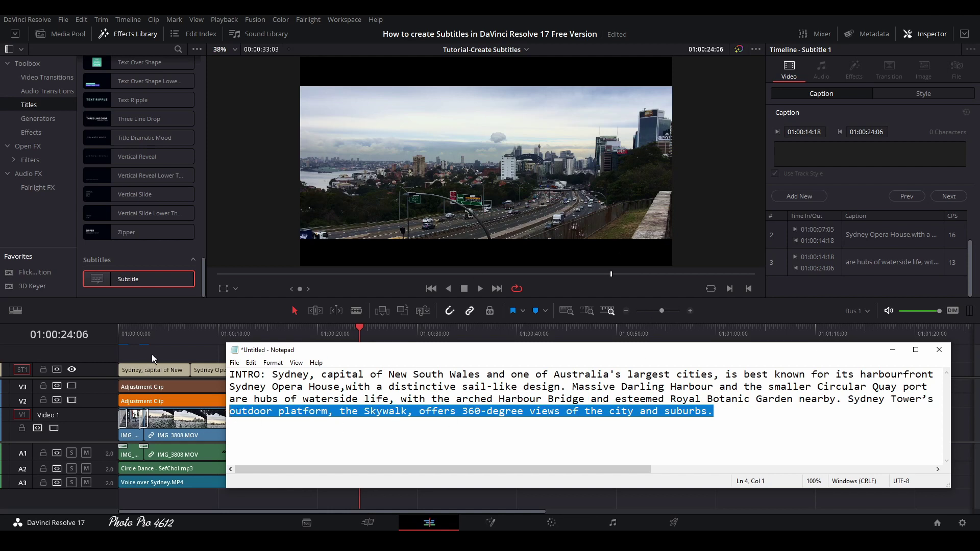
{"action": "left_click", "coordinate": [167, 354]}
Step: Add a fourth subtitle on ST1 from 01:00:24:06 to 01:00:32:03 and select its placeholder text
{"action": "right_click", "coordinate": [373, 365]}
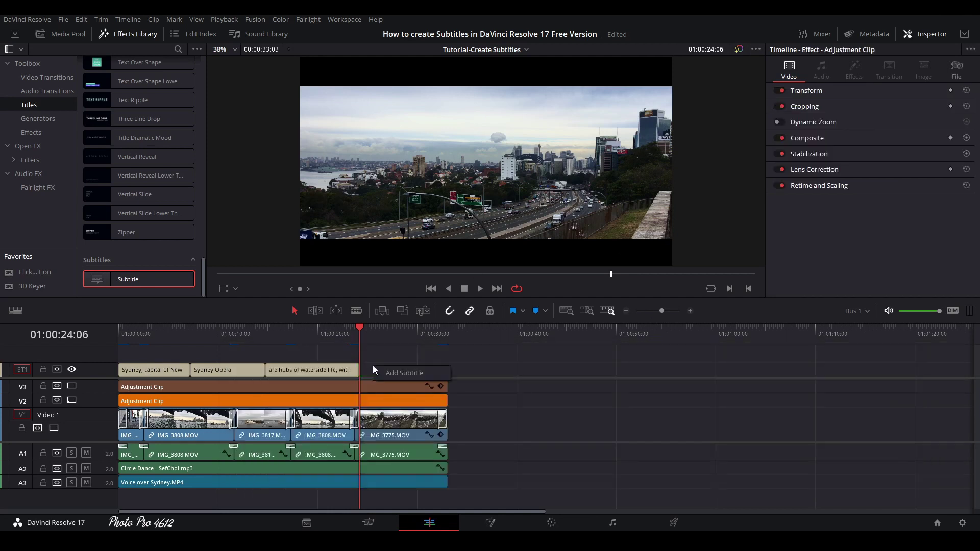
{"action": "left_click", "coordinate": [408, 376]}
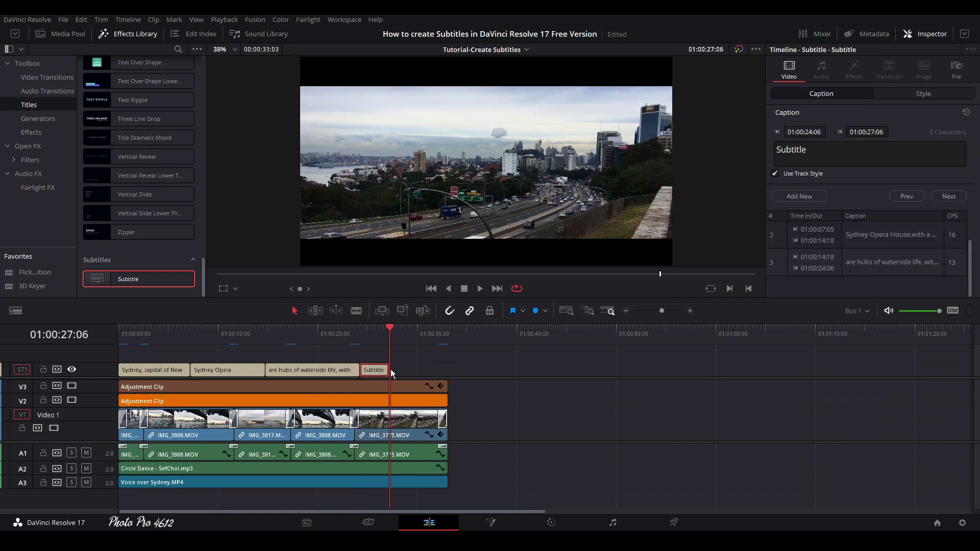
{"action": "left_click_drag", "start_coordinate": [392, 370], "coordinate": [442, 370]}
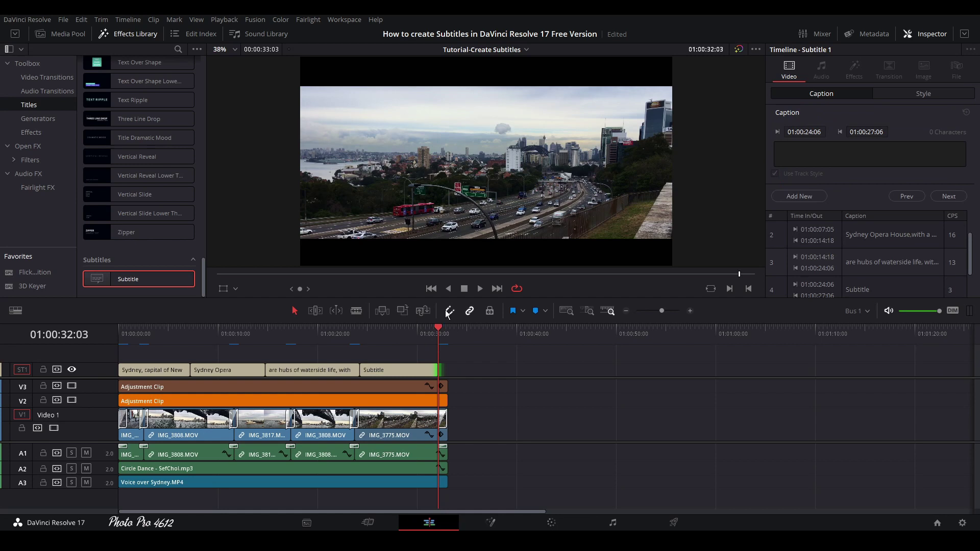
{"action": "left_click", "coordinate": [398, 370]}
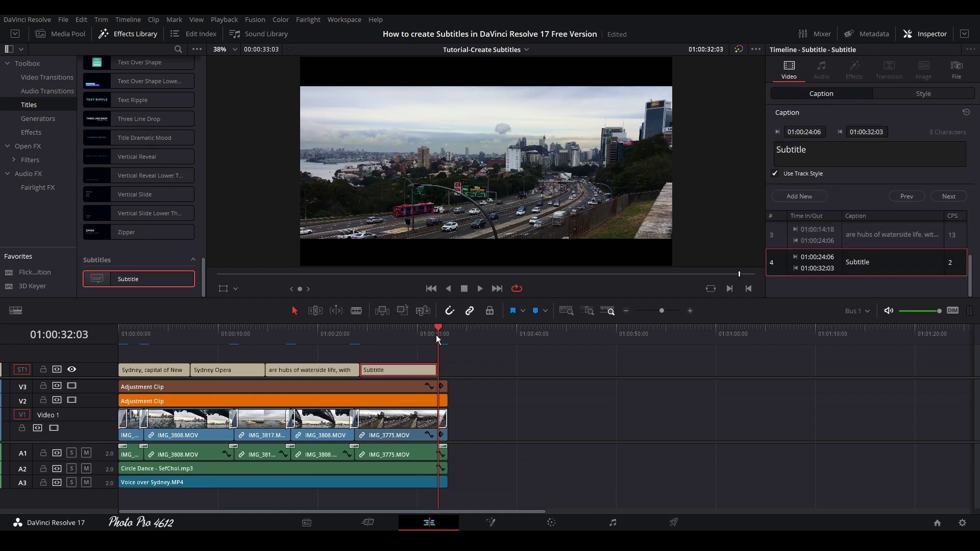
{"action": "double_click", "coordinate": [816, 154]}
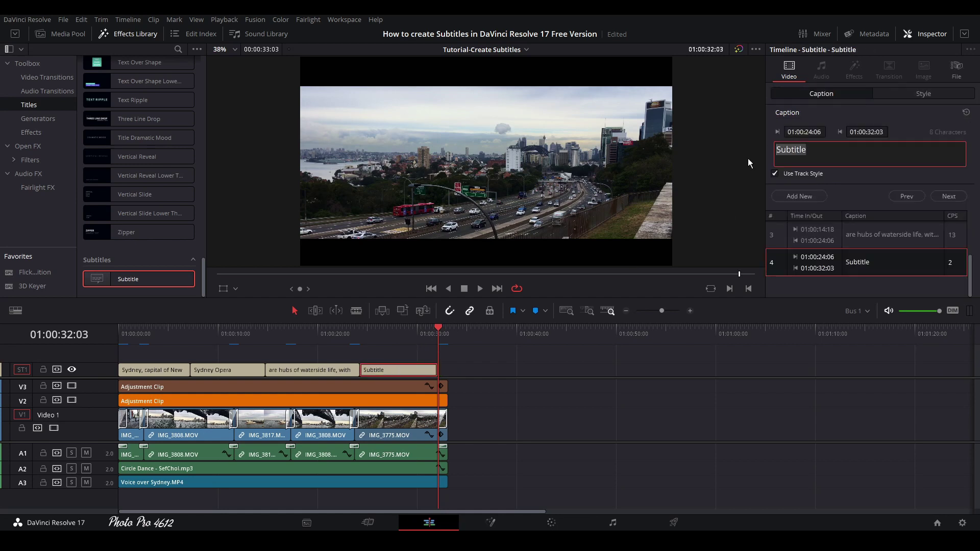
Step: Paste the copied line as the fourth caption, trimming trailing characters so it ends at 'suburbs.'
{"action": "key", "text": "ctrl+v"}
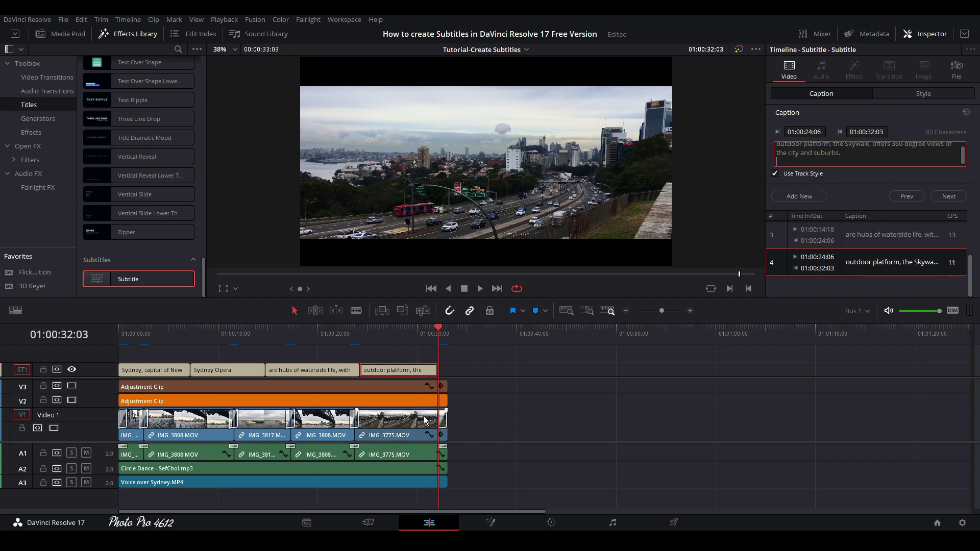
{"action": "left_click", "coordinate": [395, 330]}
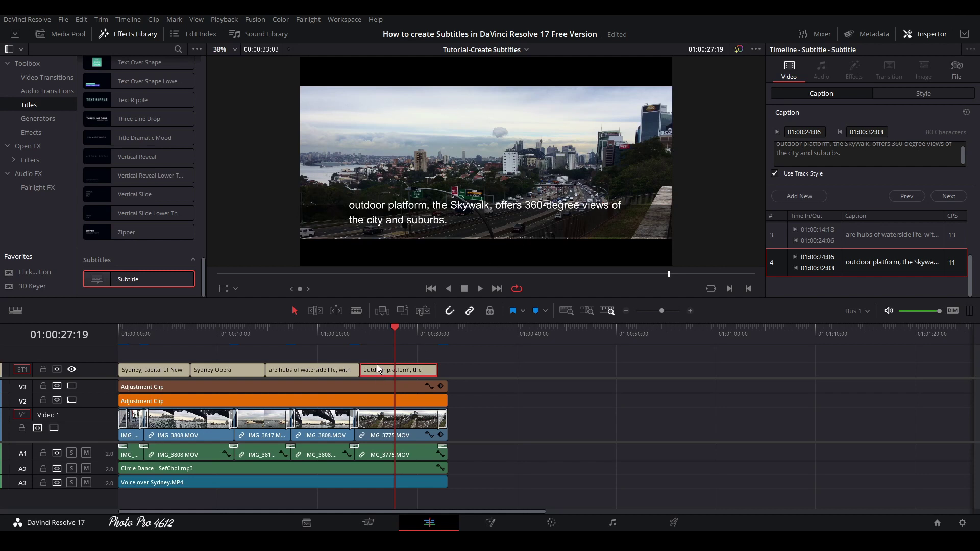
{"action": "left_click", "coordinate": [865, 163]}
{"action": "key", "text": "BackSpace"}
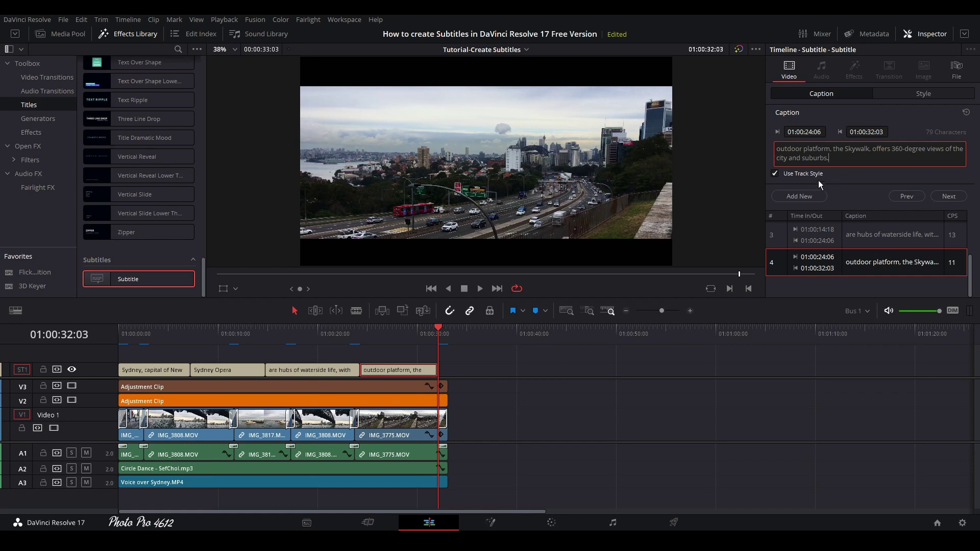
{"action": "key", "text": "Return"}
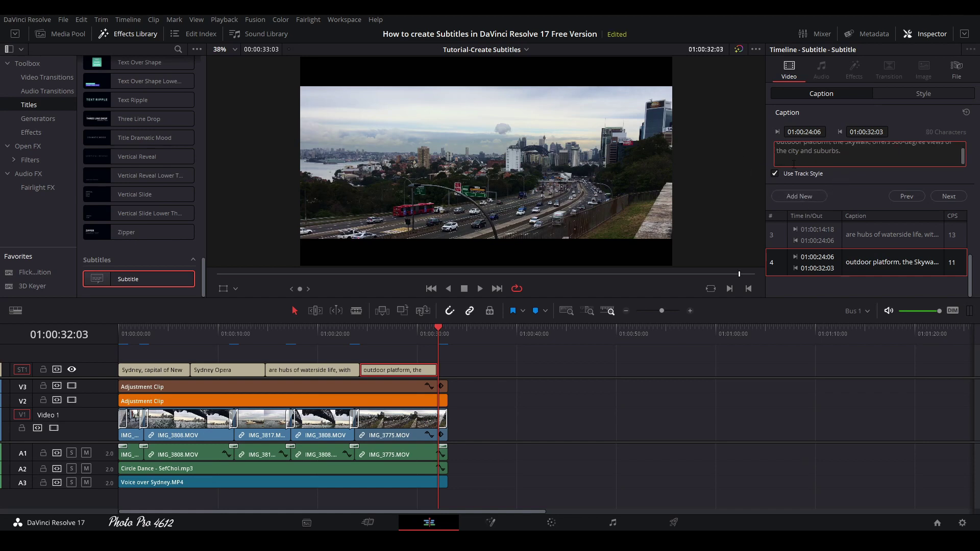
{"action": "key", "text": "BackSpace"}
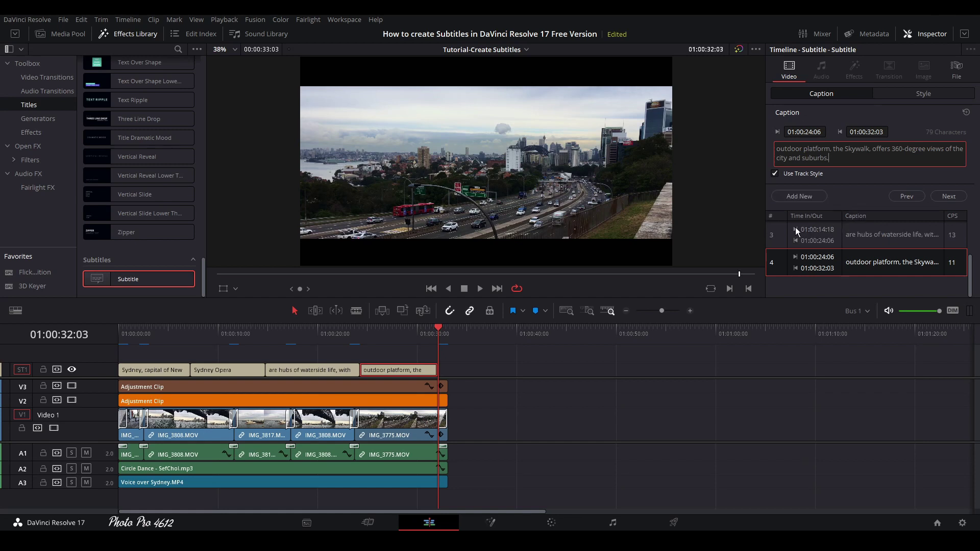
{"action": "left_click", "coordinate": [401, 330]}
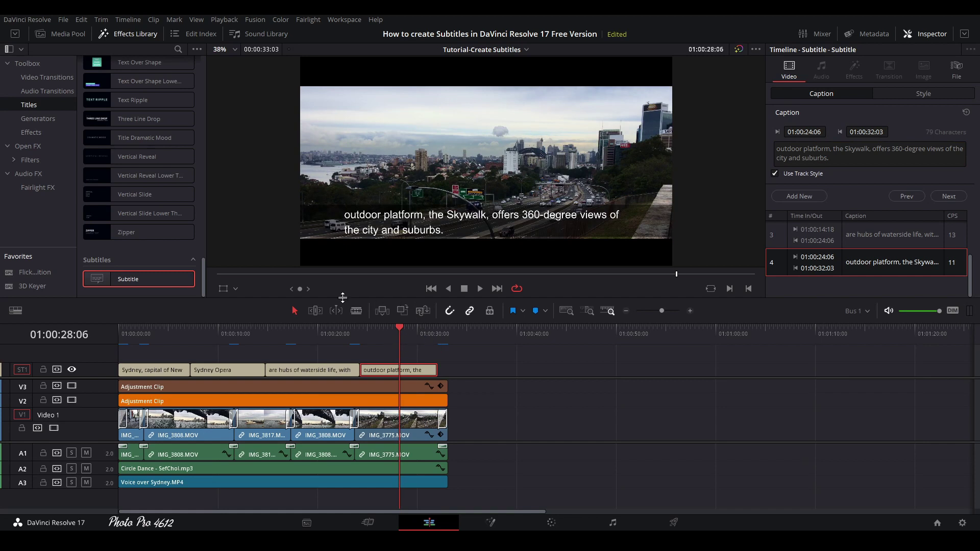
Step: Play the timeline full screen from the start to review the captions
{"action": "left_click", "coordinate": [120, 330]}
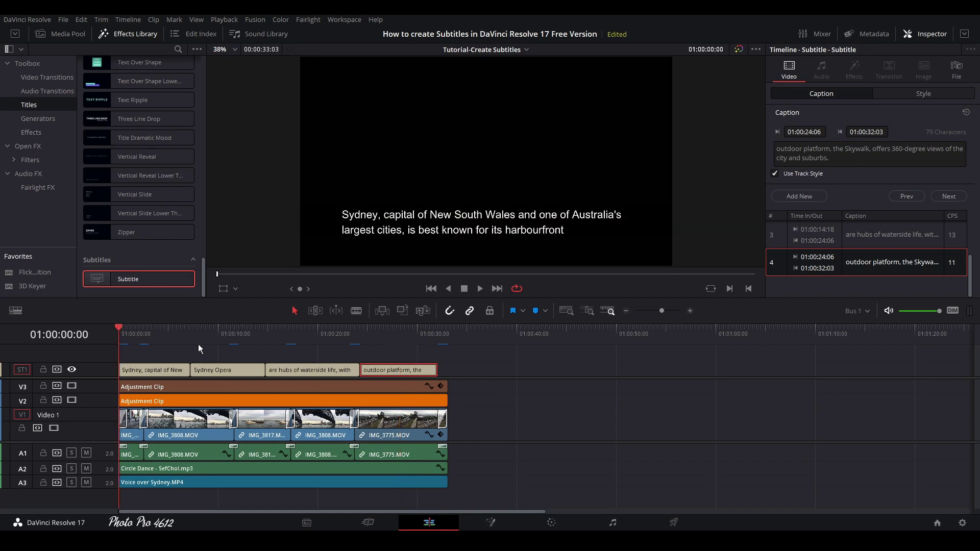
{"action": "key", "text": "ctrl+f"}
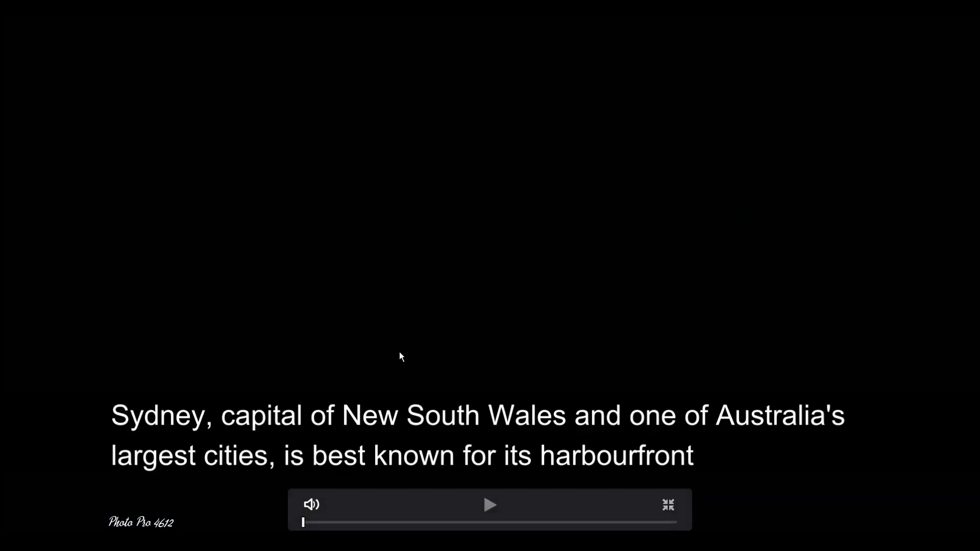
{"action": "key", "text": "space"}
{"action": "key", "text": "space"}
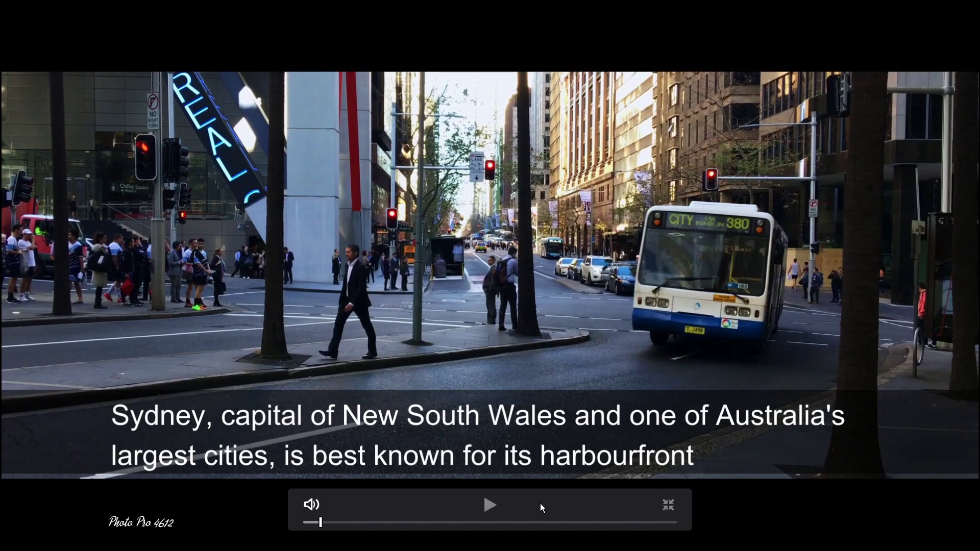
{"action": "left_click", "coordinate": [667, 506]}
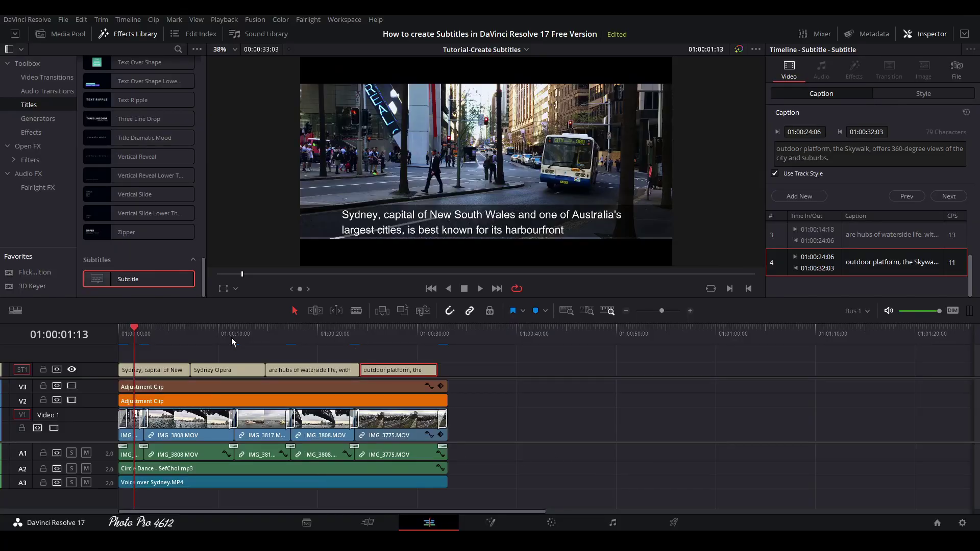
Step: Shift the captions later so the first starts at 01:00:01:00, then play it back
{"action": "left_click_drag", "start_coordinate": [216, 353], "coordinate": [435, 372]}
{"action": "left_click", "coordinate": [185, 367]}
{"action": "left_click_drag", "start_coordinate": [119, 371], "coordinate": [139, 372]}
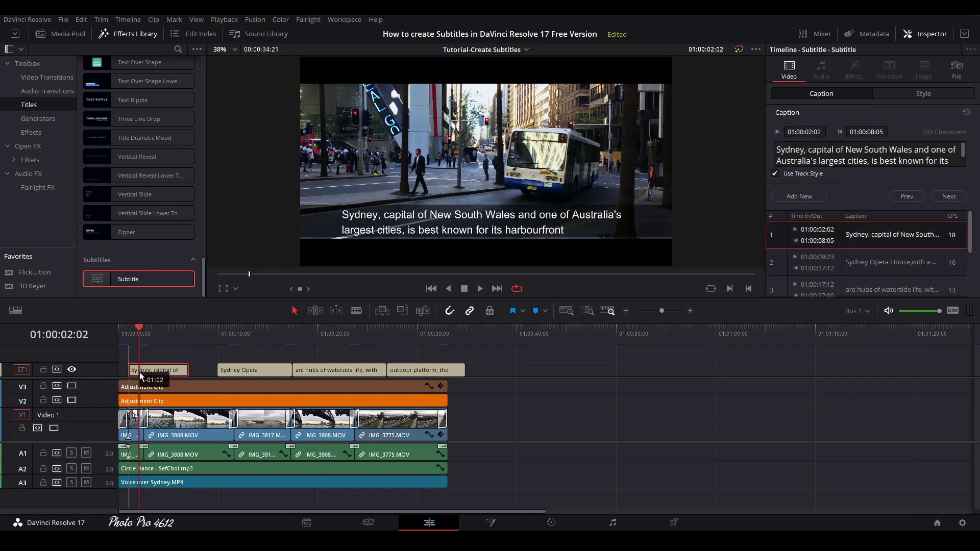
{"action": "left_click", "coordinate": [133, 338]}
{"action": "key", "text": "space"}
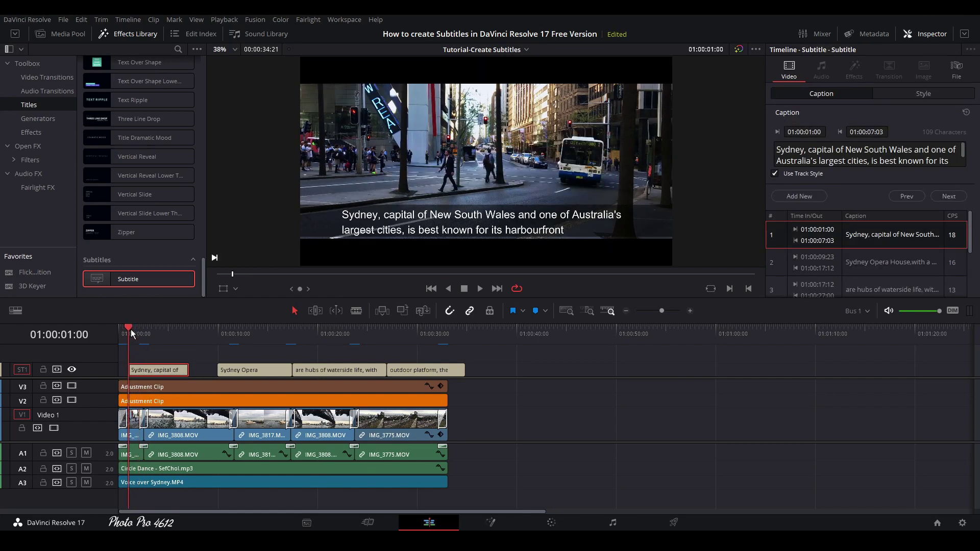
{"action": "key", "text": "space"}
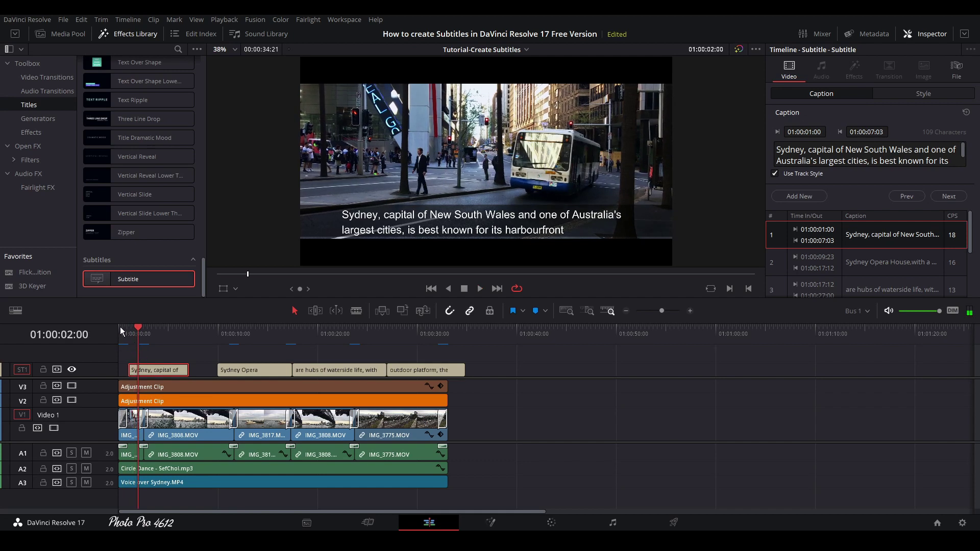
{"action": "key", "text": "Home"}
{"action": "key", "text": "space"}
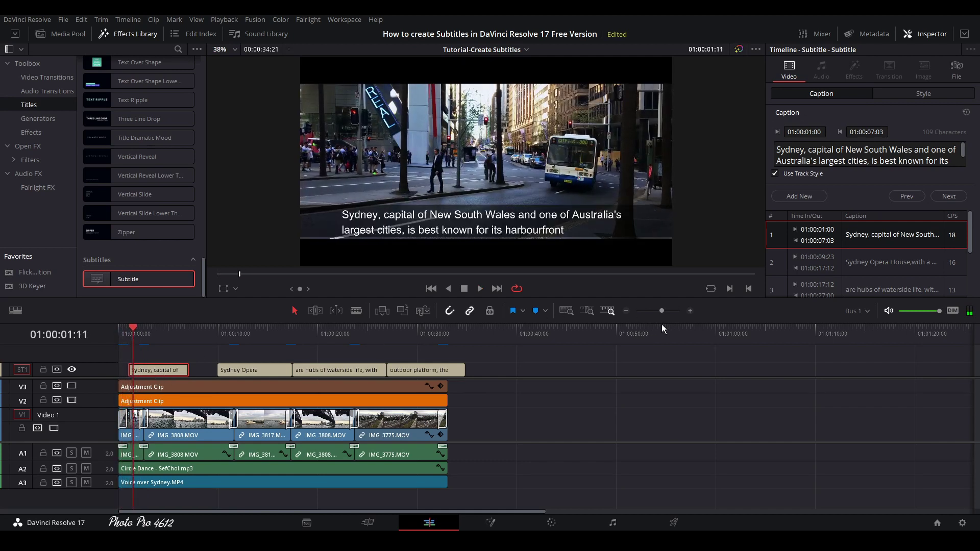
Step: Zoom the timeline and nudge the first caption about 17 frames earlier, checking with playback
{"action": "left_click_drag", "start_coordinate": [662, 311], "coordinate": [666, 311]}
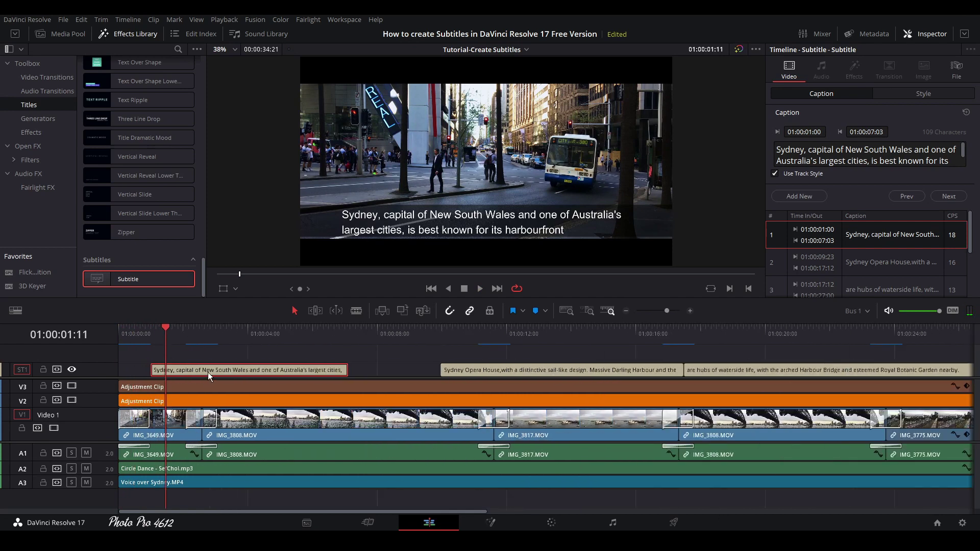
{"action": "left_click_drag", "start_coordinate": [207, 373], "coordinate": [194, 374]}
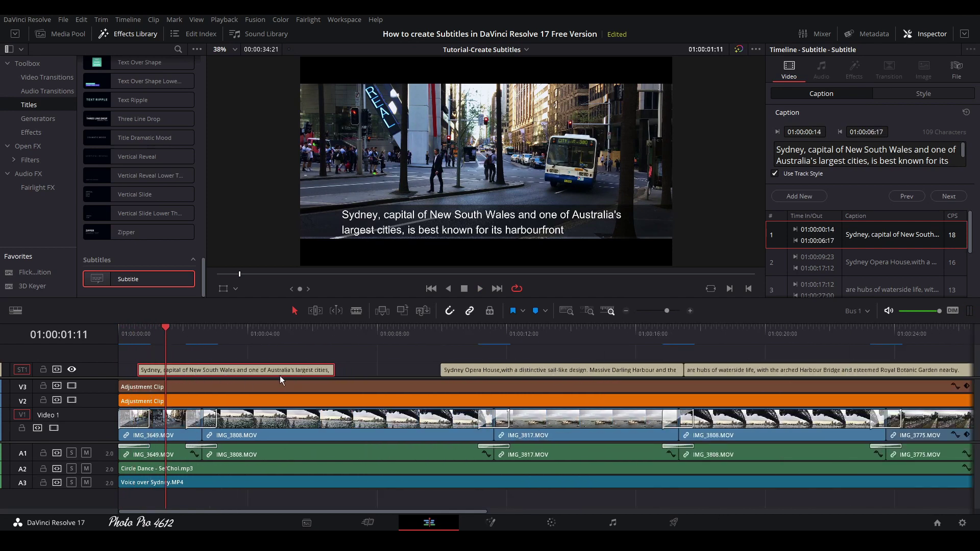
{"action": "key", "text": "space"}
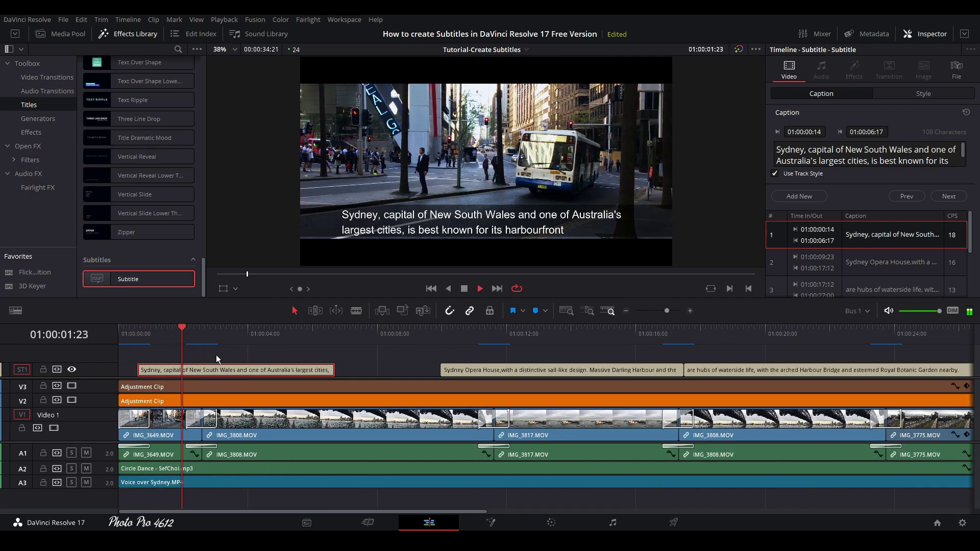
{"action": "left_click", "coordinate": [137, 328]}
{"action": "key", "text": "space"}
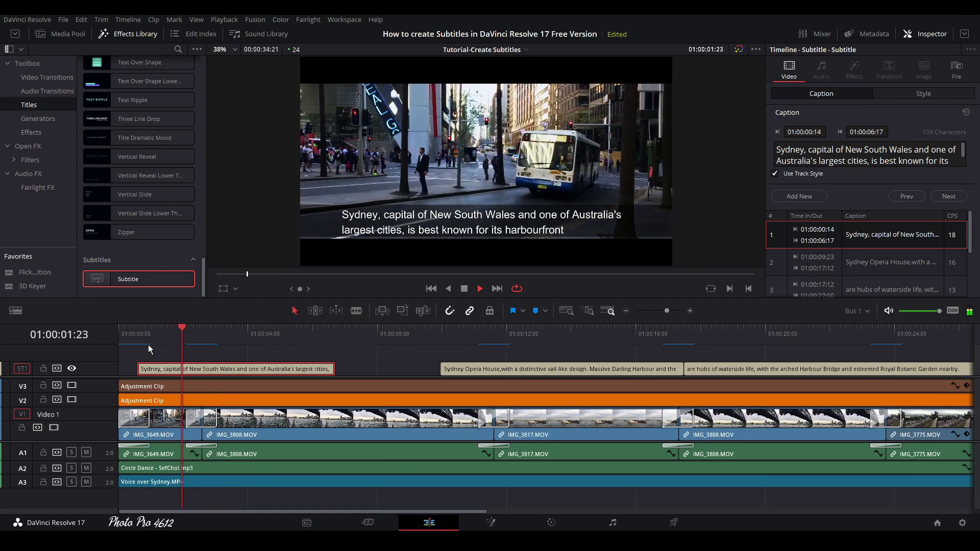
{"action": "left_click", "coordinate": [125, 334]}
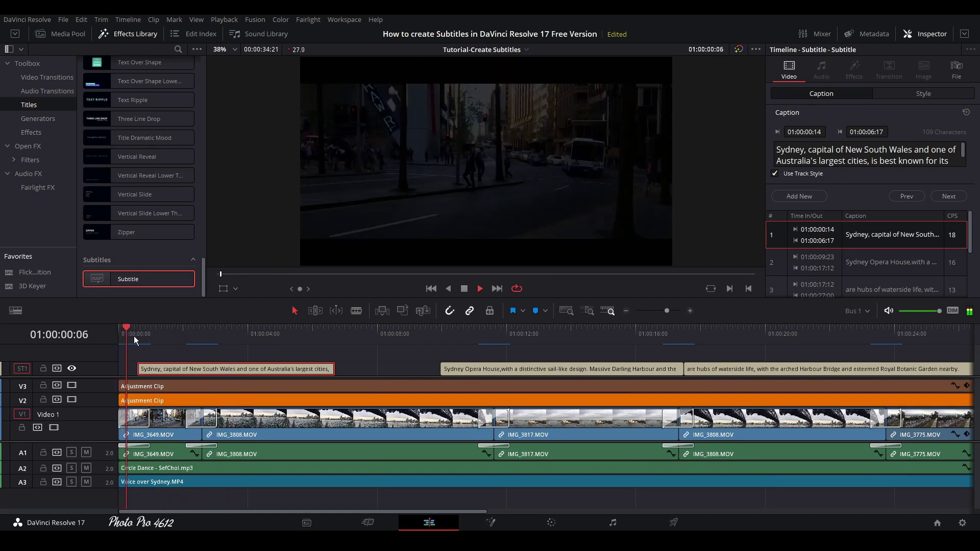
{"action": "left_click_drag", "start_coordinate": [156, 371], "coordinate": [146, 371]}
{"action": "left_click", "coordinate": [128, 333]}
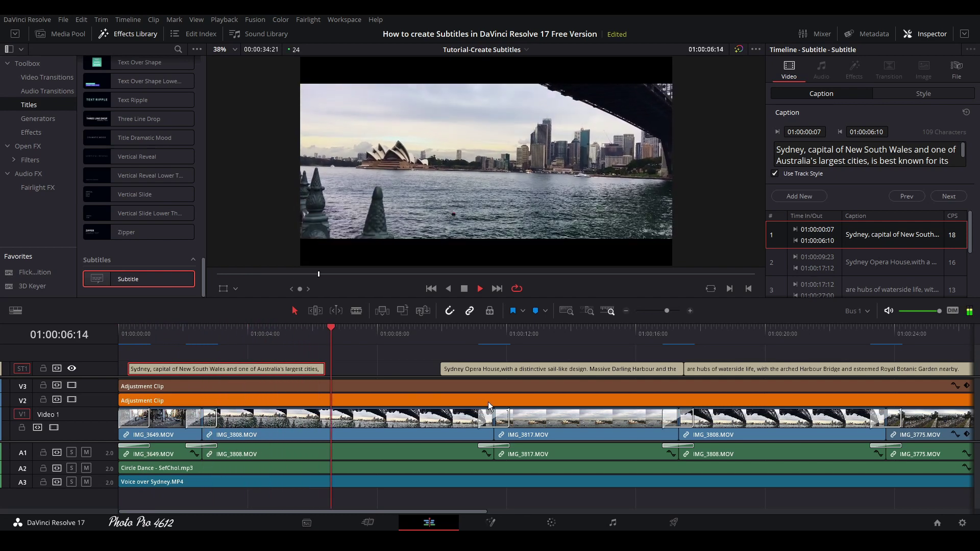
{"action": "key", "text": "space"}
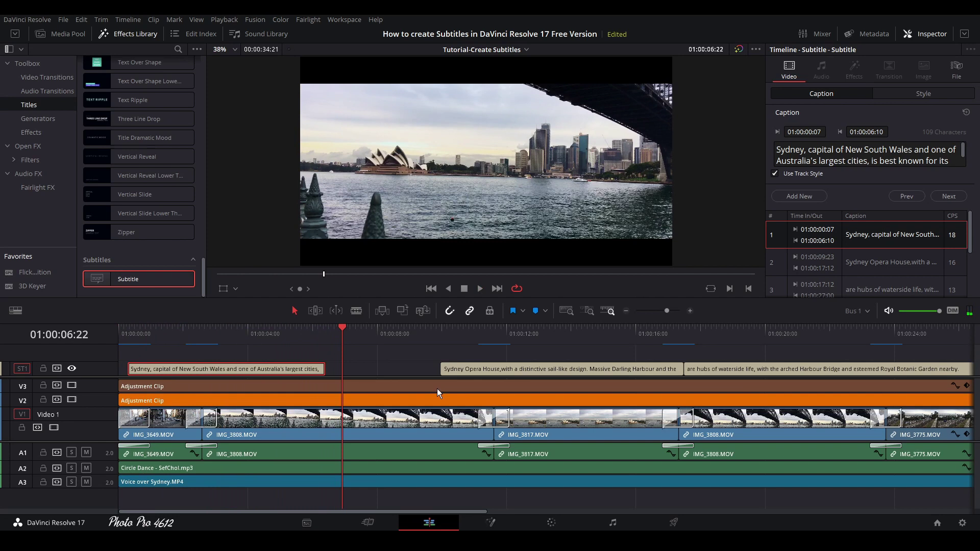
{"action": "key", "text": "space"}
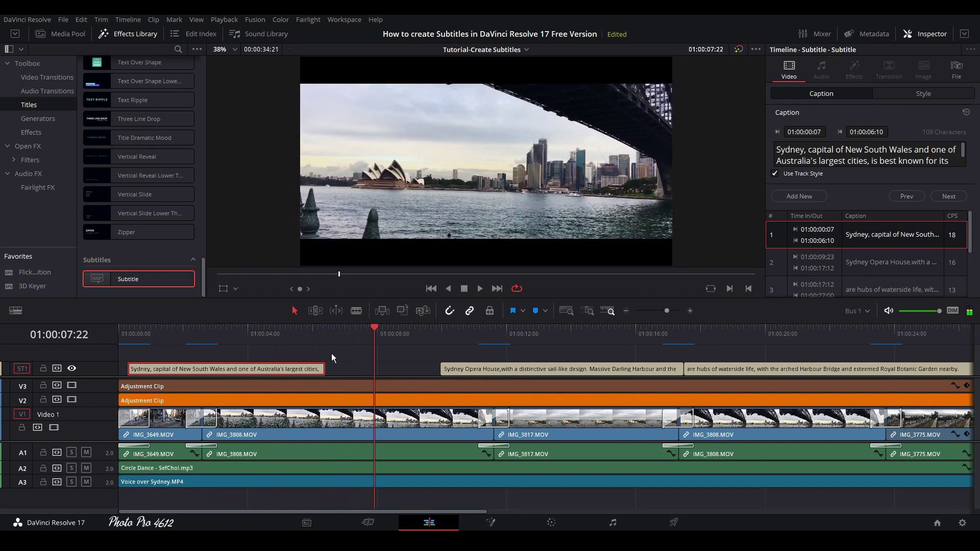
Step: Lengthen the first caption's end, then trim it back 2 frames after reviewing its ending
{"action": "left_click_drag", "start_coordinate": [331, 367], "coordinate": [346, 367]}
{"action": "left_click", "coordinate": [326, 327]}
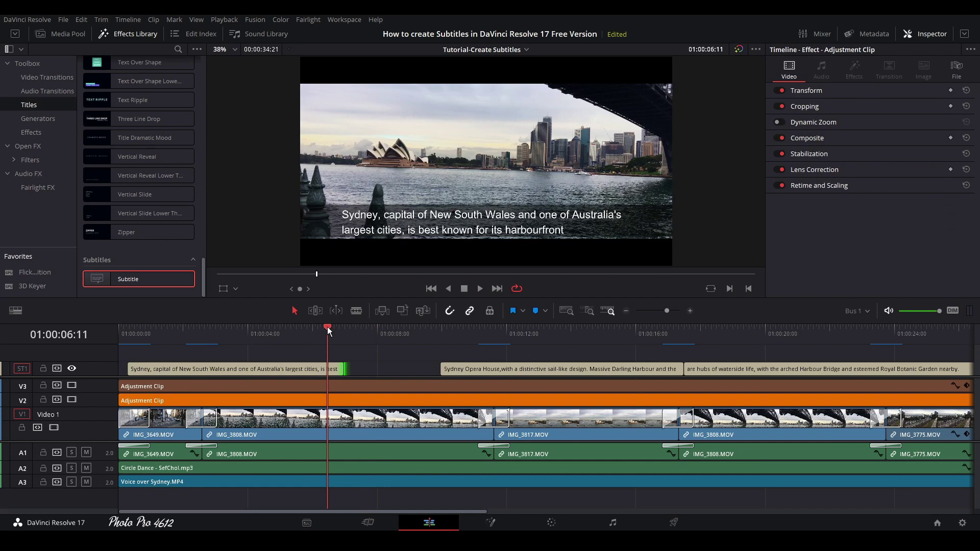
{"action": "key", "text": "space"}
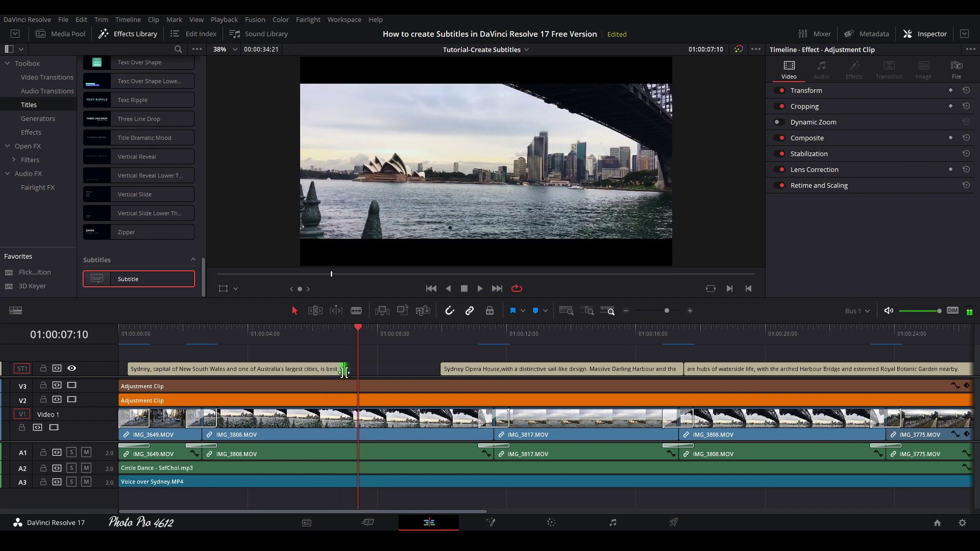
{"action": "left_click_drag", "start_coordinate": [345, 371], "coordinate": [360, 371]}
{"action": "left_click", "coordinate": [303, 330]}
{"action": "key", "text": "space"}
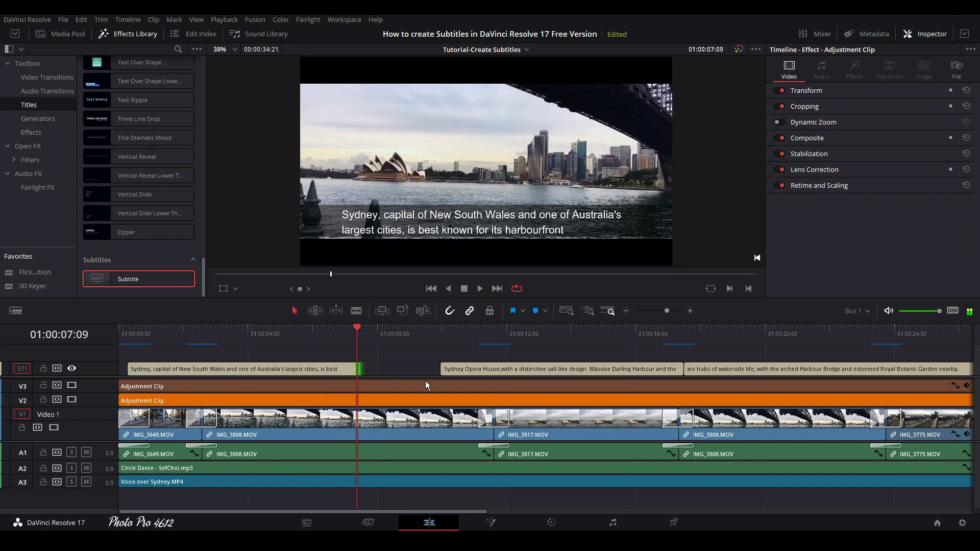
{"action": "left_click_drag", "start_coordinate": [356, 334], "coordinate": [332, 331]}
{"action": "left_click_drag", "start_coordinate": [360, 369], "coordinate": [356, 369]}
Step: Move captions 2 and 3 left together so the second starts at 01:00:07:08
{"action": "left_click_drag", "start_coordinate": [590, 352], "coordinate": [737, 369]}
{"action": "left_click_drag", "start_coordinate": [672, 370], "coordinate": [585, 376]}
{"action": "left_click", "coordinate": [356, 332]}
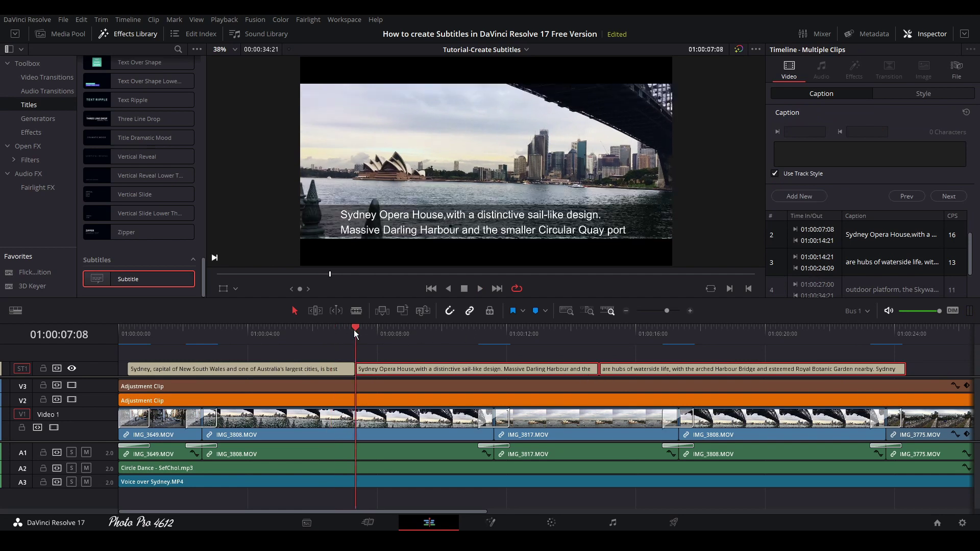
Step: Move the fourth caption to run 01:00:24:09–01:00:32:06 and play it back
{"action": "key", "text": "space"}
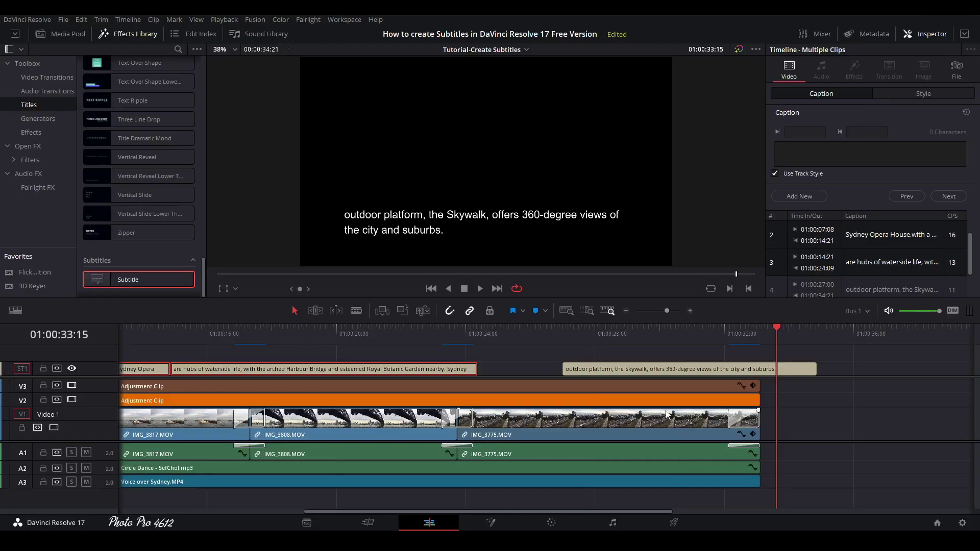
{"action": "left_click_drag", "start_coordinate": [731, 368], "coordinate": [648, 373]}
{"action": "left_click", "coordinate": [457, 333]}
{"action": "key", "text": "space"}
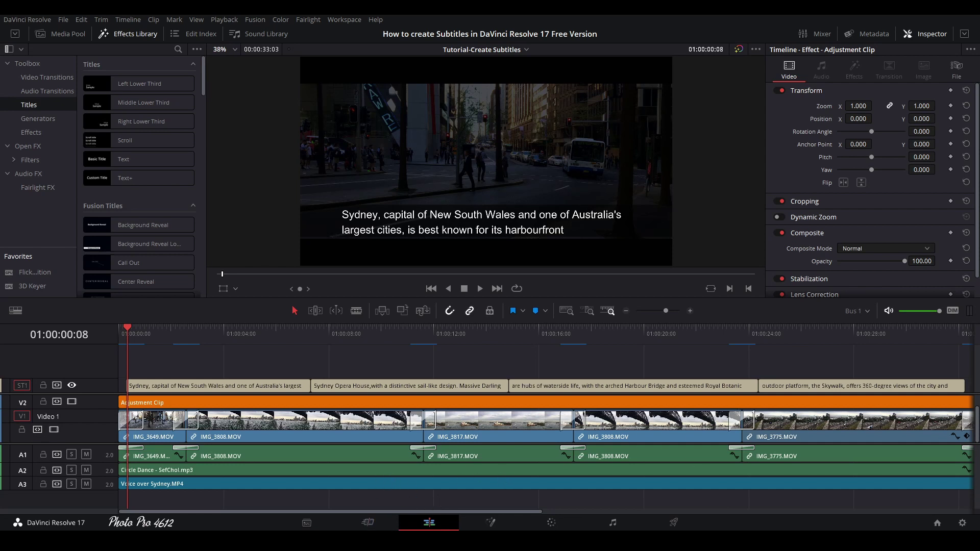
Step: On the Deliver page, name the render 'Test Subtitles' and expand Subtitle Settings
{"action": "left_click", "coordinate": [674, 523]}
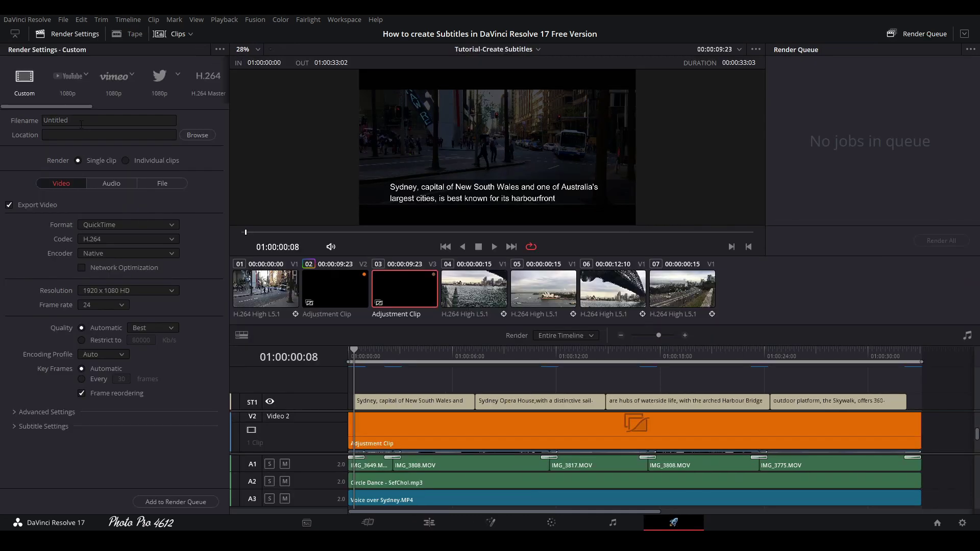
{"action": "left_click_drag", "start_coordinate": [81, 121], "coordinate": [16, 127]}
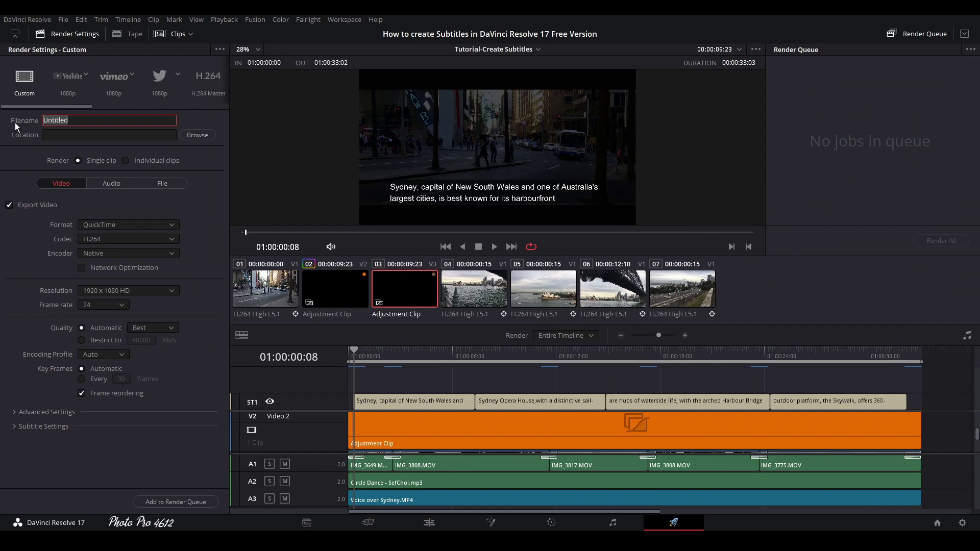
{"action": "type", "text": "Test Sub"}
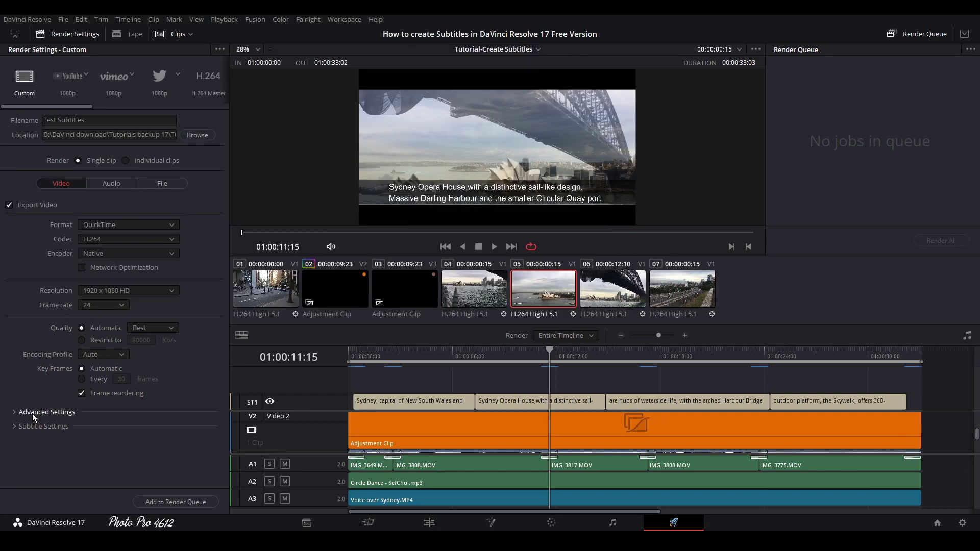
{"action": "left_click", "coordinate": [14, 428]}
{"action": "scroll", "coordinate": [77, 422], "scroll_direction": "down", "scroll_amount": 2}
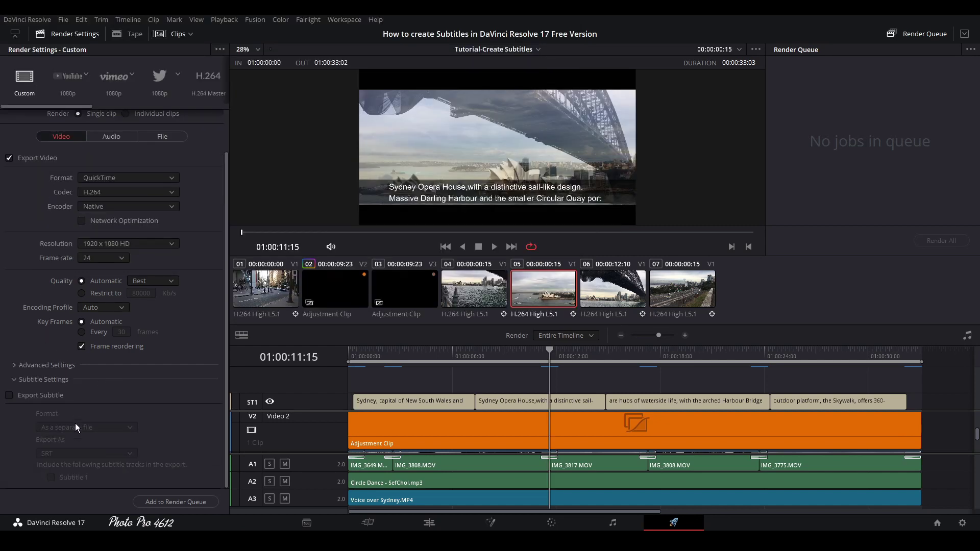
Step: Enable subtitle export as a separate SRT file and dismiss the write-permissions warning
{"action": "left_click", "coordinate": [9, 397]}
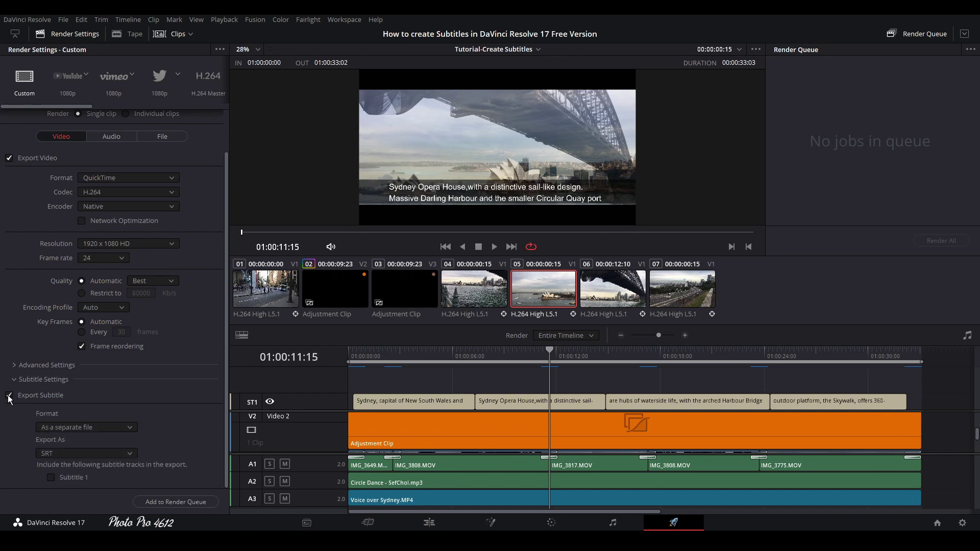
{"action": "left_click", "coordinate": [127, 430]}
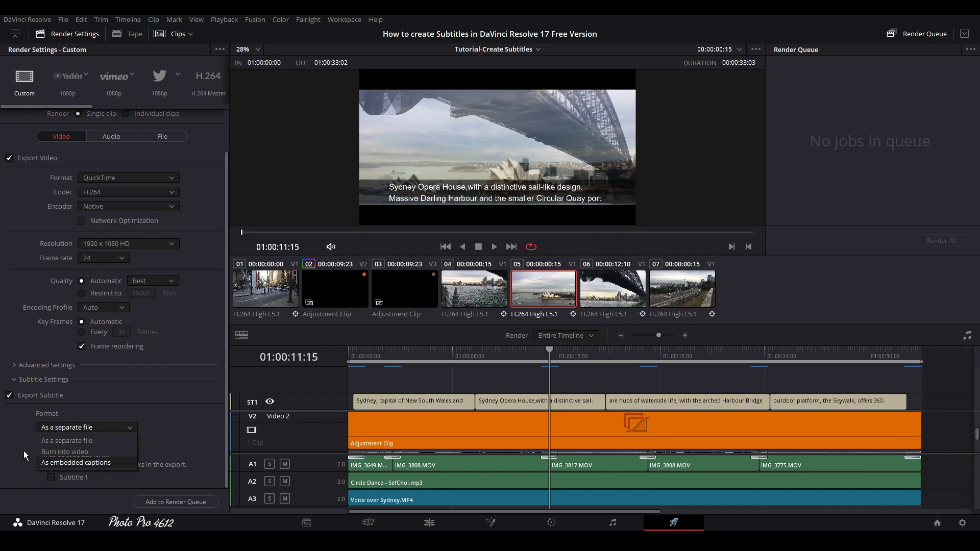
{"action": "left_click", "coordinate": [124, 484]}
{"action": "left_click", "coordinate": [129, 454]}
{"action": "left_click", "coordinate": [130, 454]}
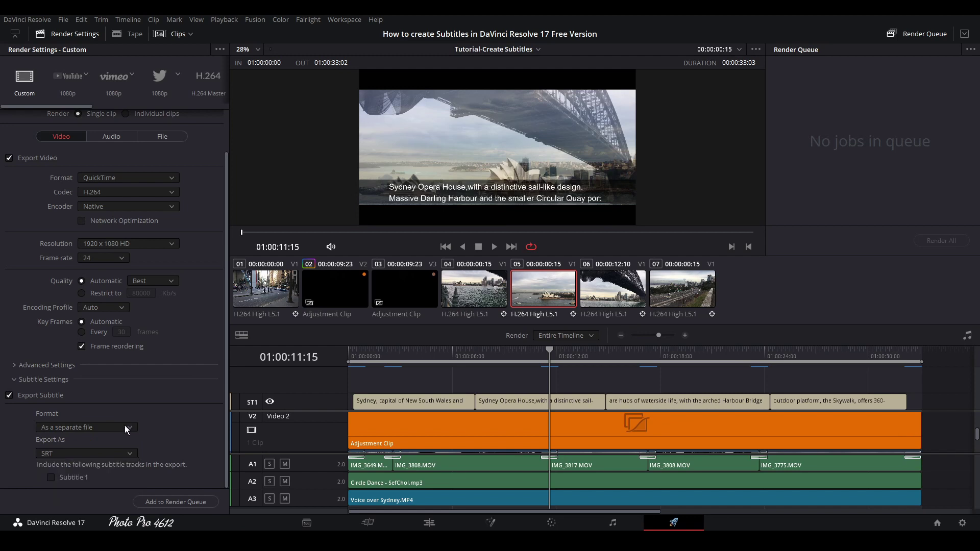
{"action": "left_click", "coordinate": [130, 429]}
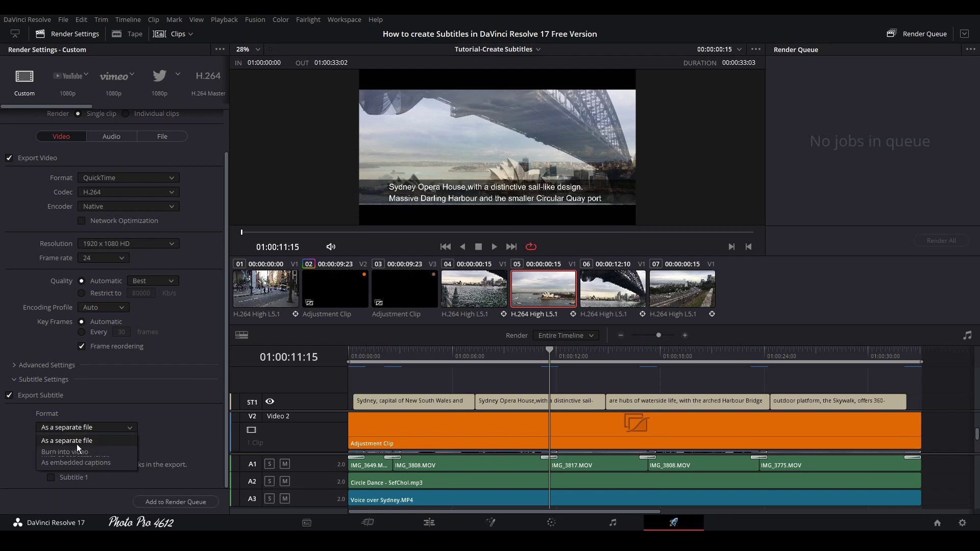
{"action": "left_click", "coordinate": [106, 442]}
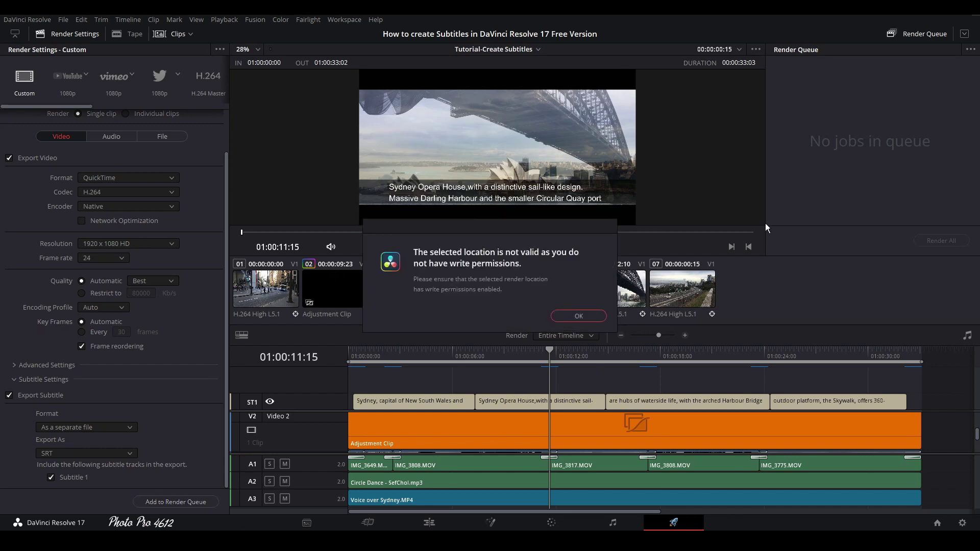
{"action": "left_click", "coordinate": [580, 317]}
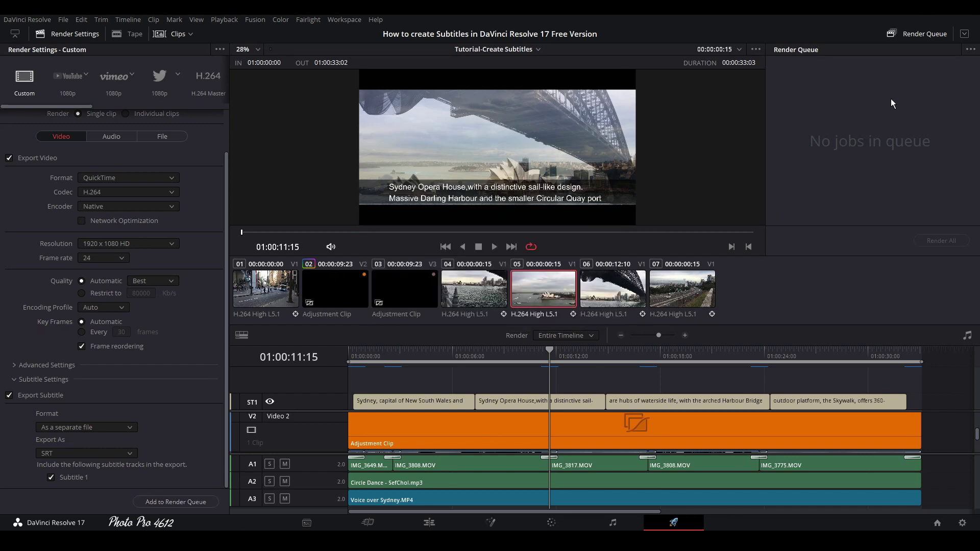
Step: Queue the 'Test Subtitles' render with its subtitle file as Job 1
{"action": "left_click", "coordinate": [170, 502]}
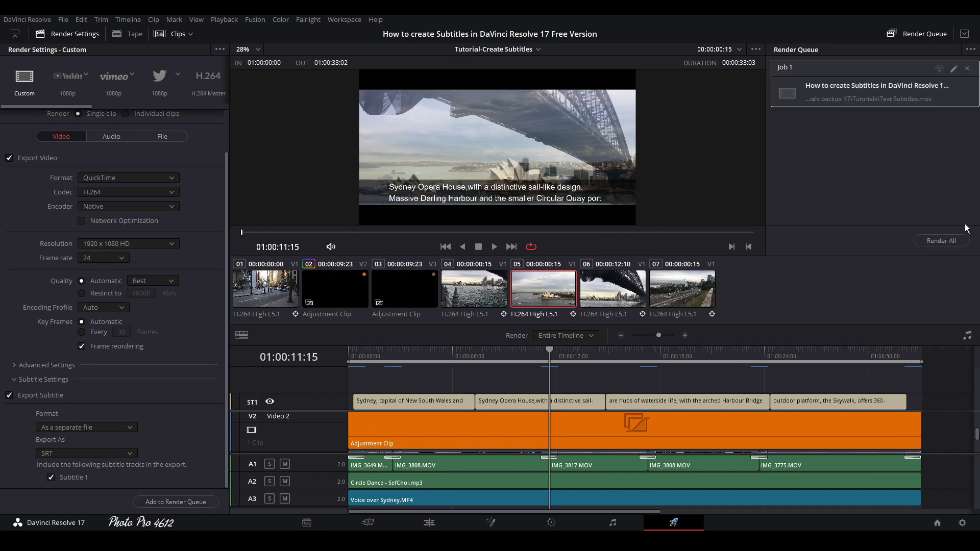